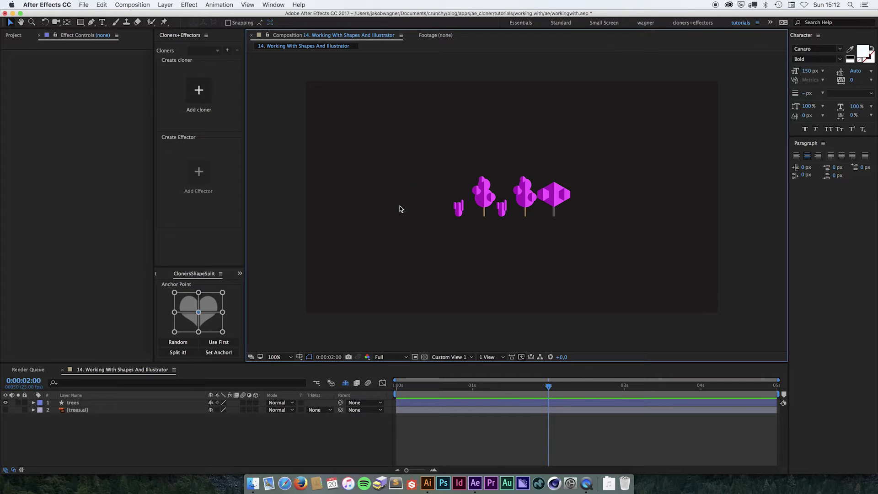
# - Swap visibility so the trees shape layer shows instead of the trees.ai source layer
pyautogui.click(73, 403)
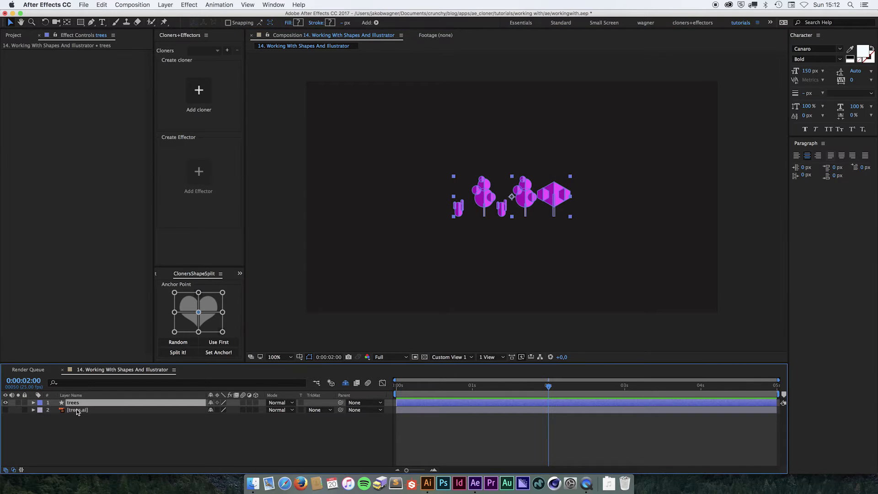
pyautogui.click(6, 410)
pyautogui.click(6, 402)
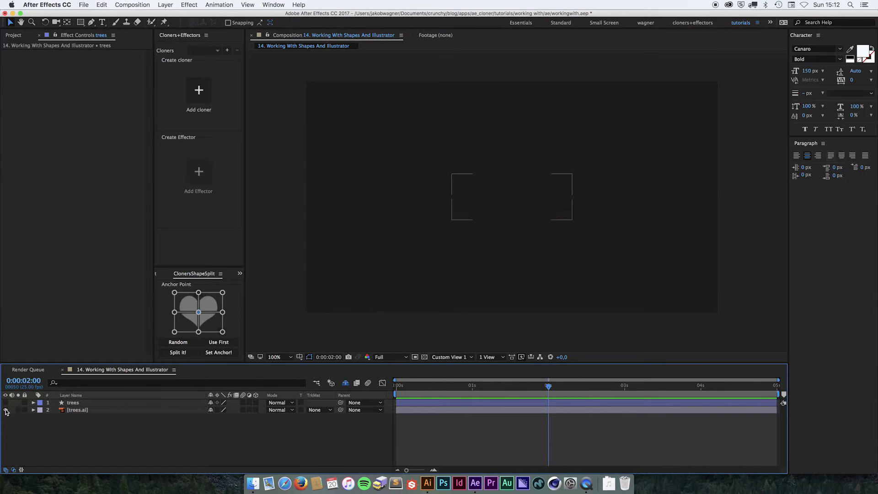
pyautogui.click(81, 410)
pyautogui.click(62, 427)
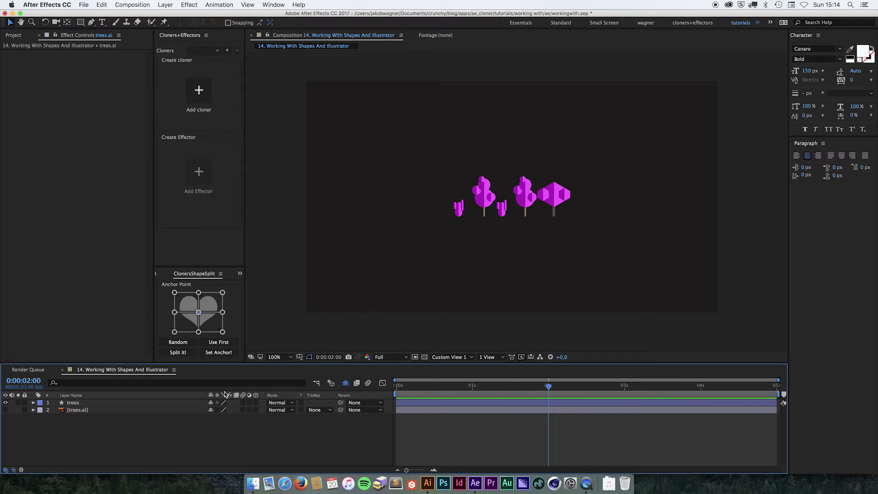
# - Expand the trees layer's contents to list its shape groups
pyautogui.click(76, 403)
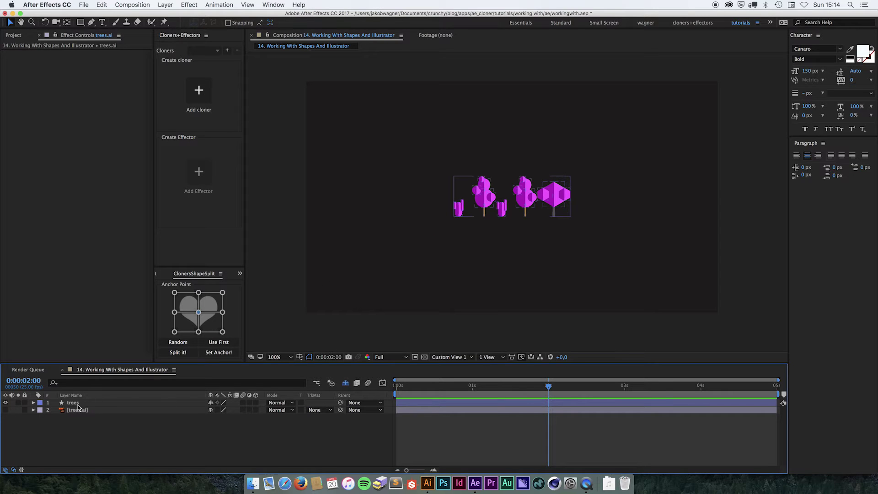
pyautogui.click(33, 403)
pyautogui.click(41, 410)
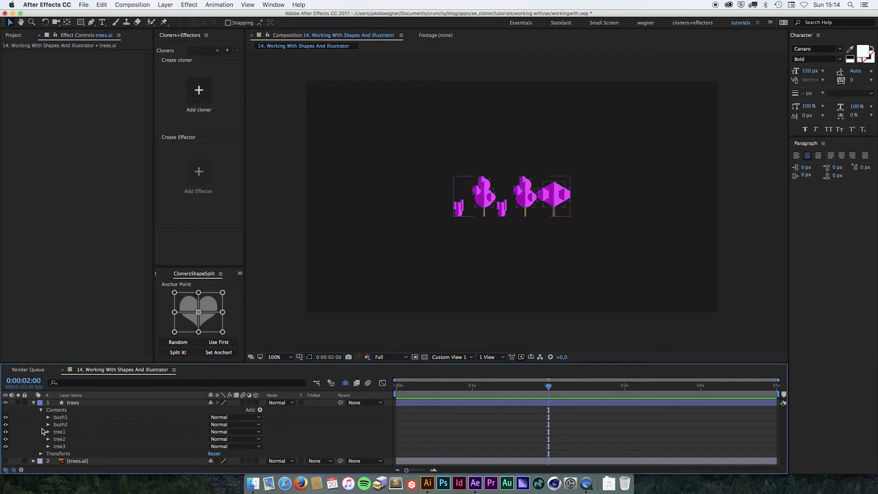
pyautogui.click(76, 404)
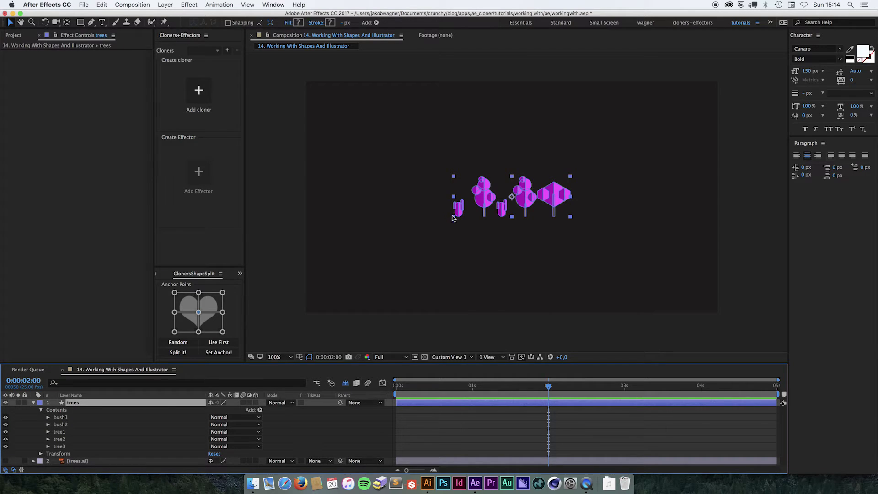
# - Highlight each shape group in turn: bush1, bush2, tree1, tree2 and tree3, then collapse the layer
pyautogui.click(68, 417)
pyautogui.click(68, 424)
pyautogui.click(69, 431)
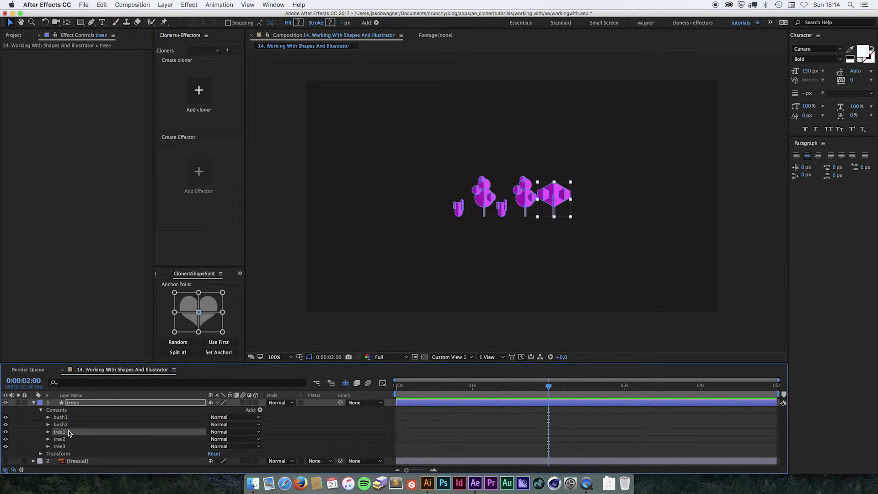
pyautogui.click(69, 438)
pyautogui.click(70, 446)
pyautogui.click(70, 439)
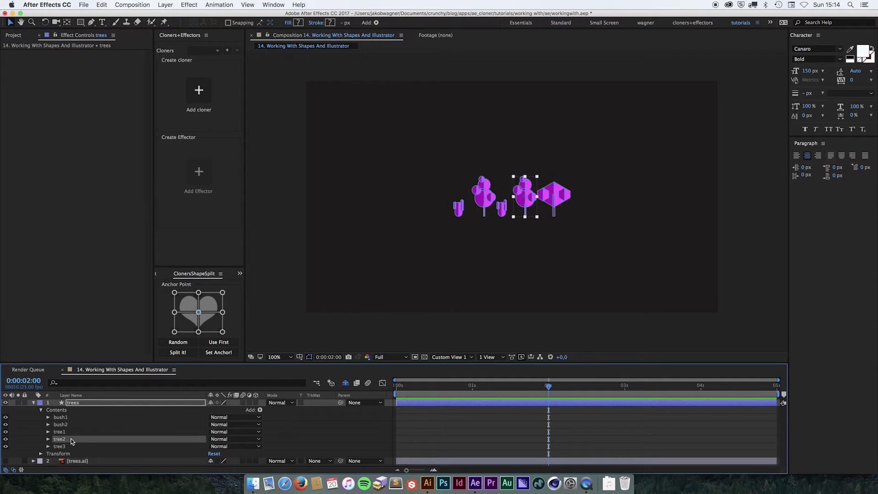
pyautogui.click(74, 432)
pyautogui.click(75, 424)
pyautogui.click(78, 417)
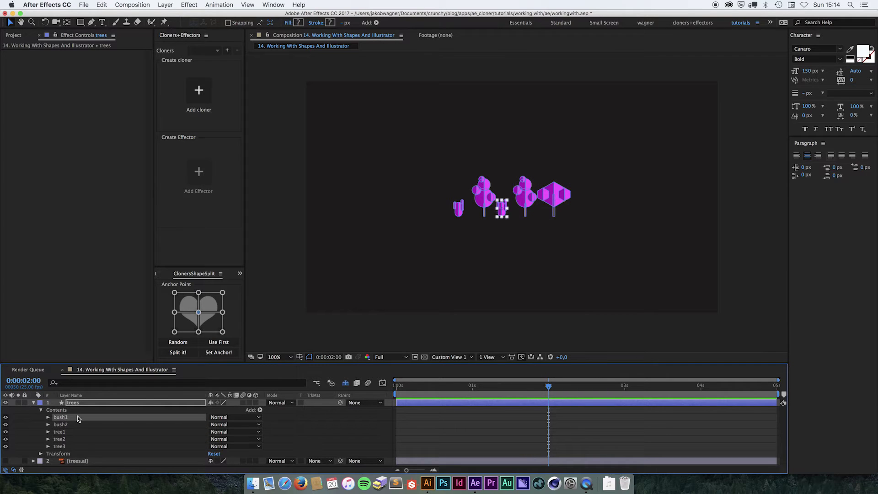
pyautogui.click(33, 402)
# - Split the trees layer into one layer per shape with Split it! and hide the original
pyautogui.click(135, 404)
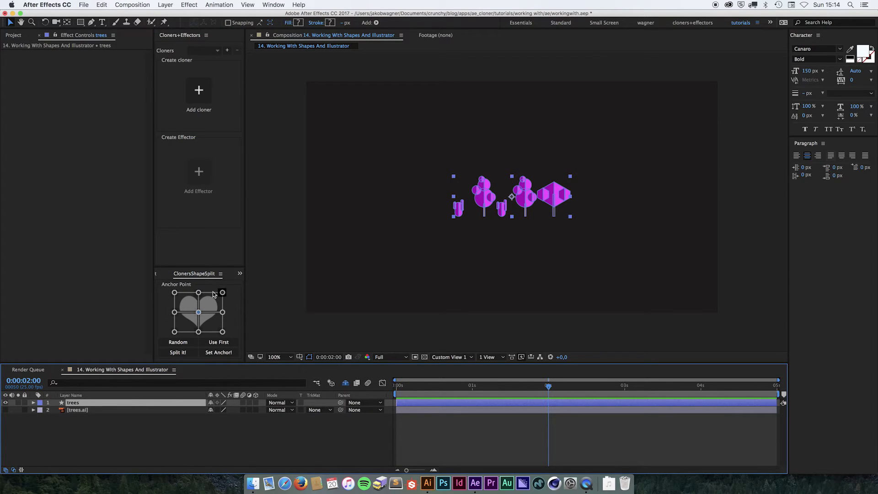
pyautogui.click(198, 314)
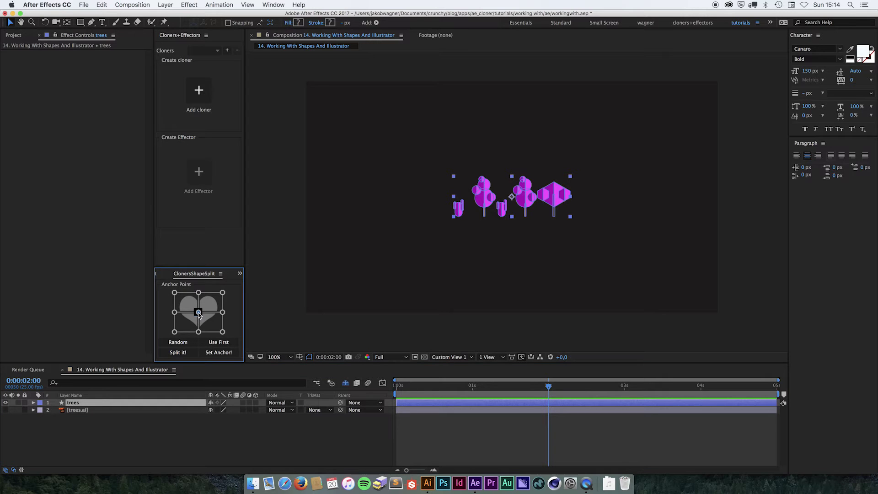
pyautogui.click(181, 353)
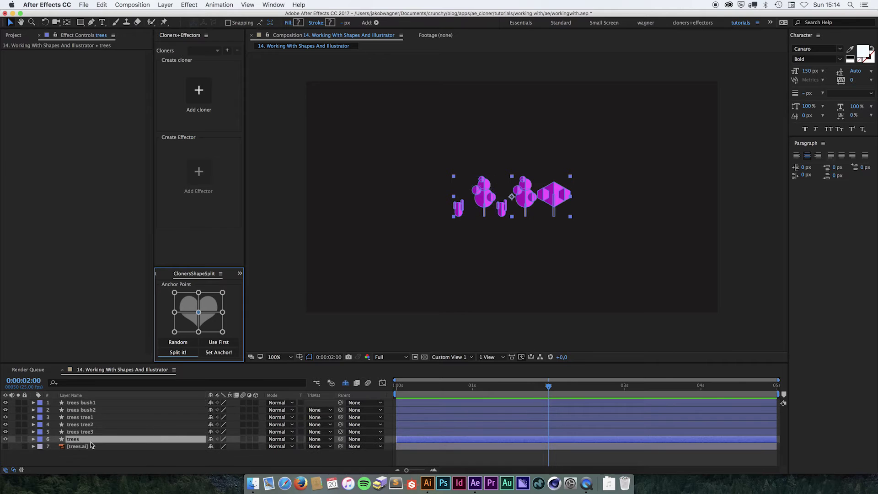
pyautogui.click(6, 439)
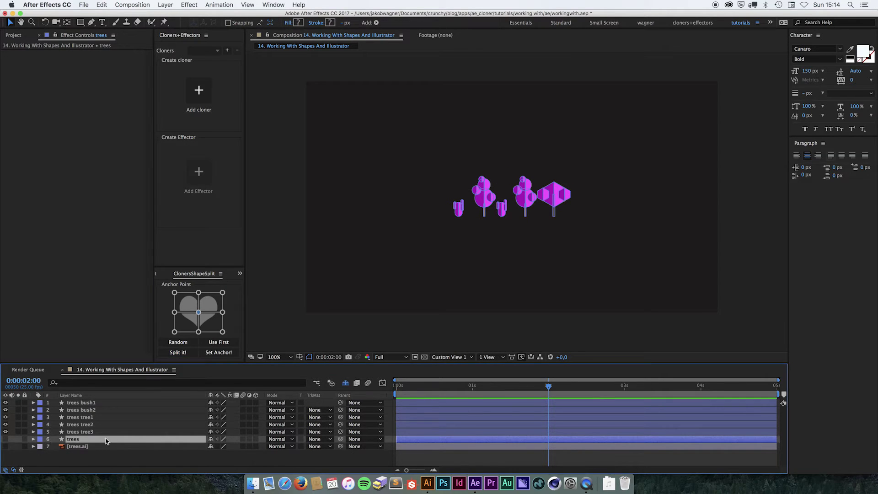
# - Select the new layers trees bush1, bush2, tree1, tree2 and tree3
pyautogui.click(103, 402)
pyautogui.click(105, 410)
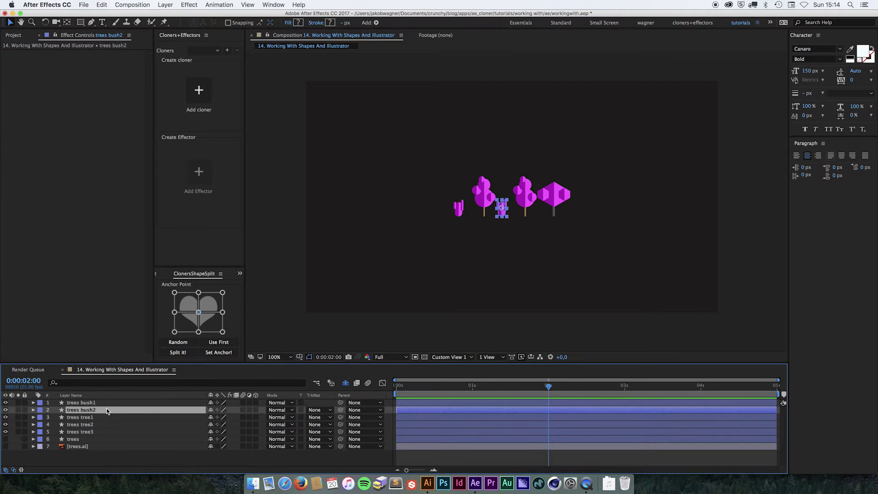
pyautogui.click(105, 416)
pyautogui.click(104, 424)
pyautogui.click(103, 431)
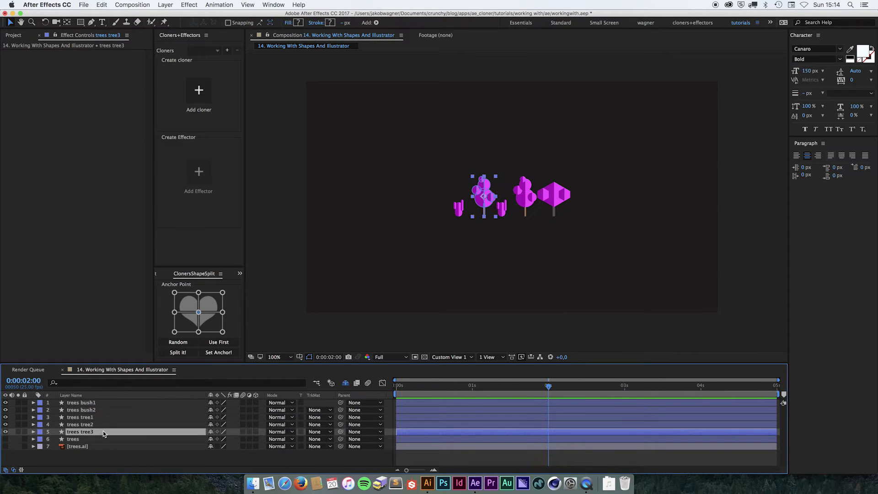
pyautogui.click(107, 417)
pyautogui.click(108, 409)
pyautogui.click(108, 402)
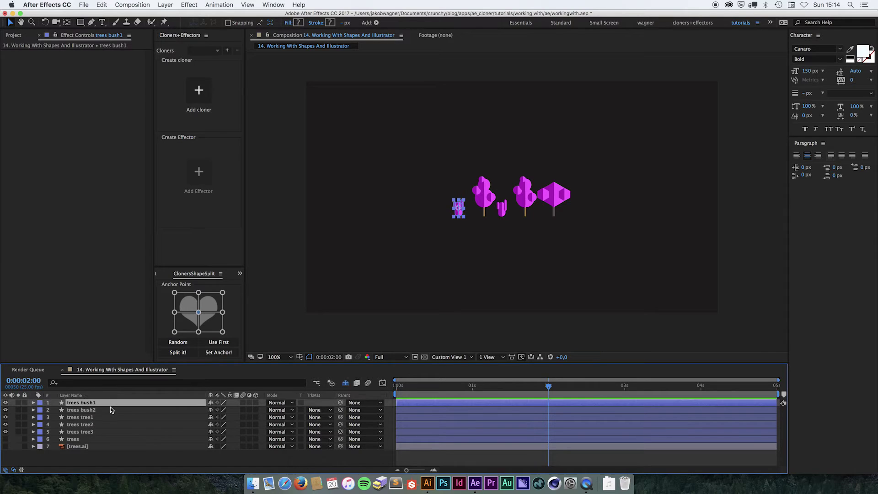
pyautogui.click(109, 416)
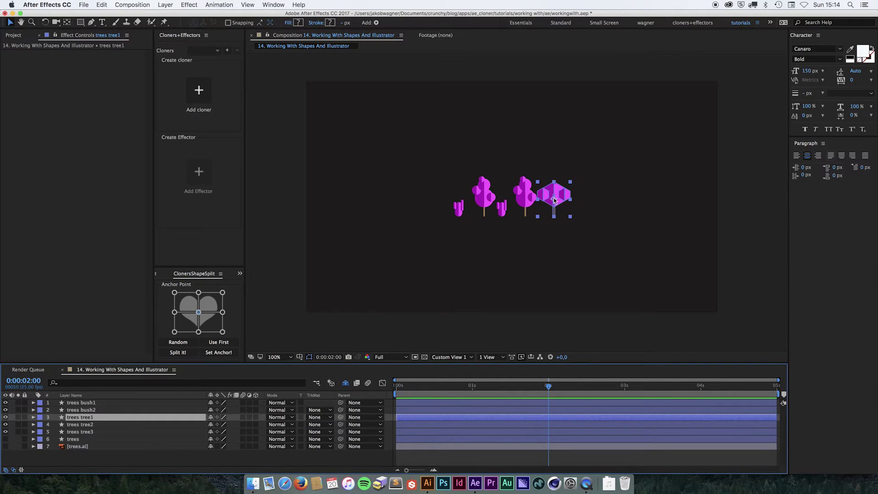
pyautogui.click(106, 410)
pyautogui.click(117, 402)
pyautogui.click(116, 410)
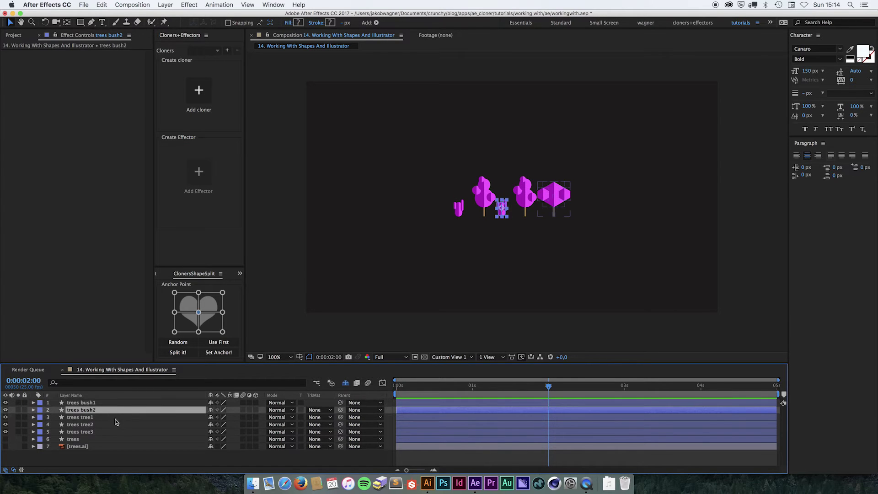
pyautogui.click(114, 416)
pyautogui.click(106, 431)
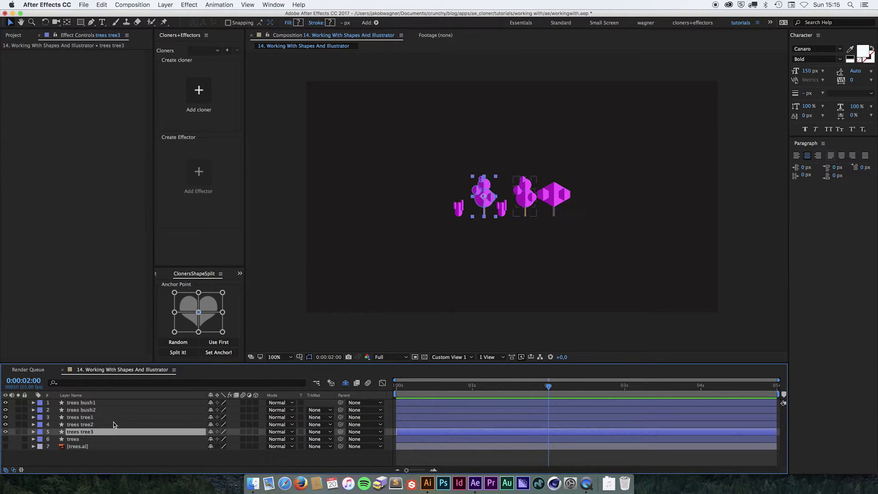
# - Show Scale on the five split layers, scrub it smaller as a test, then undo to 100%
pyautogui.keyDown('shift'); pyautogui.click(115, 403); pyautogui.keyUp('shift')
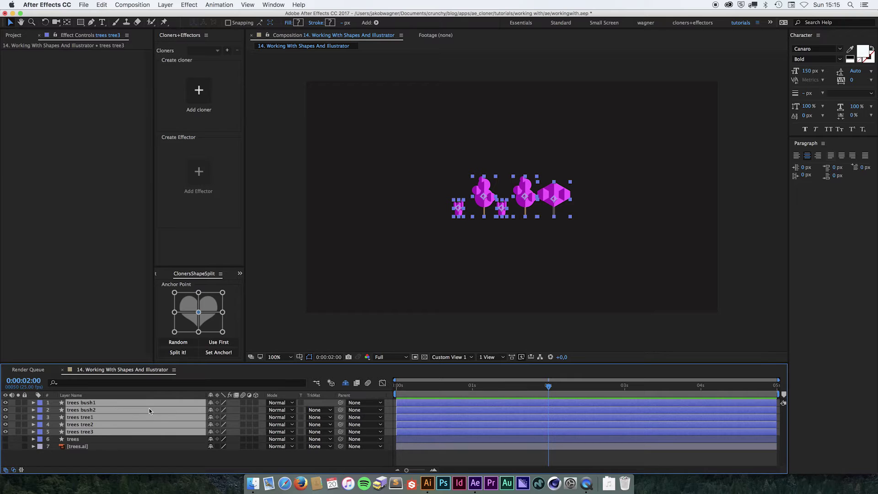
pyautogui.press('s')
pyautogui.moveTo(215, 410); pyautogui.dragTo(188, 404)
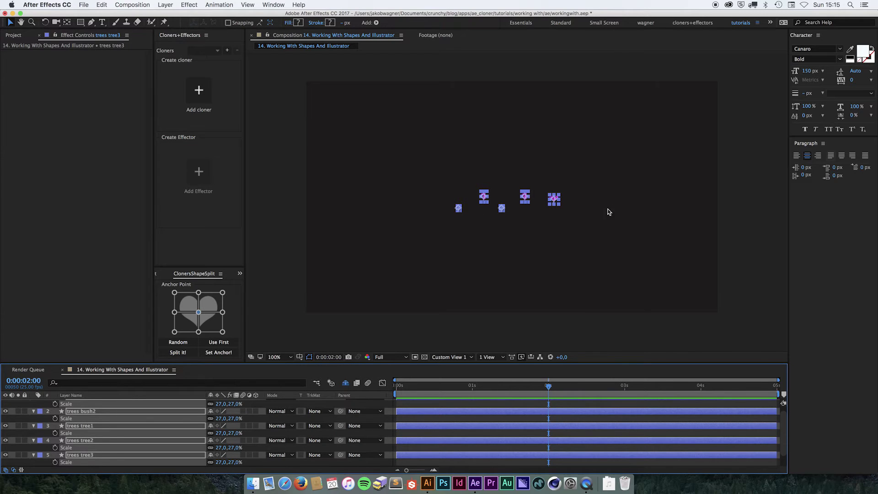
pyautogui.press('super+z')
pyautogui.press('super+z')
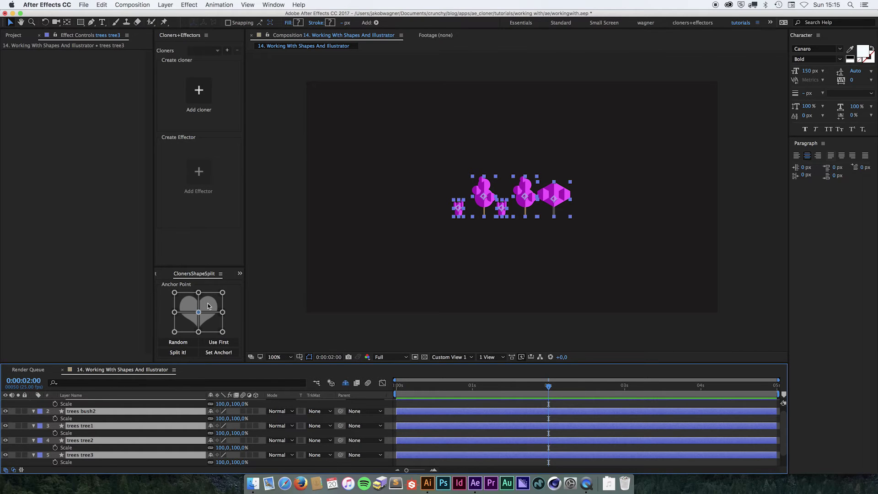
pyautogui.click(178, 352)
# - Set the tree layers' anchor points to bottom centre and make the first layer the reference
pyautogui.click(198, 332)
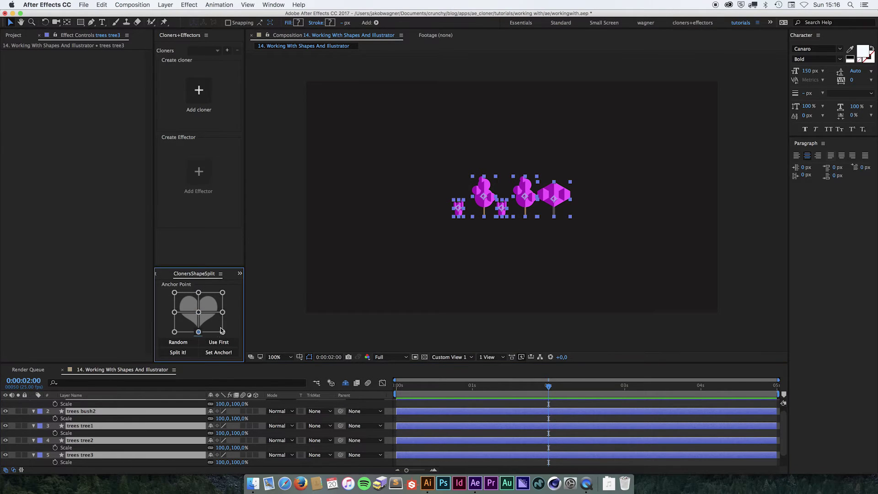
pyautogui.click(221, 353)
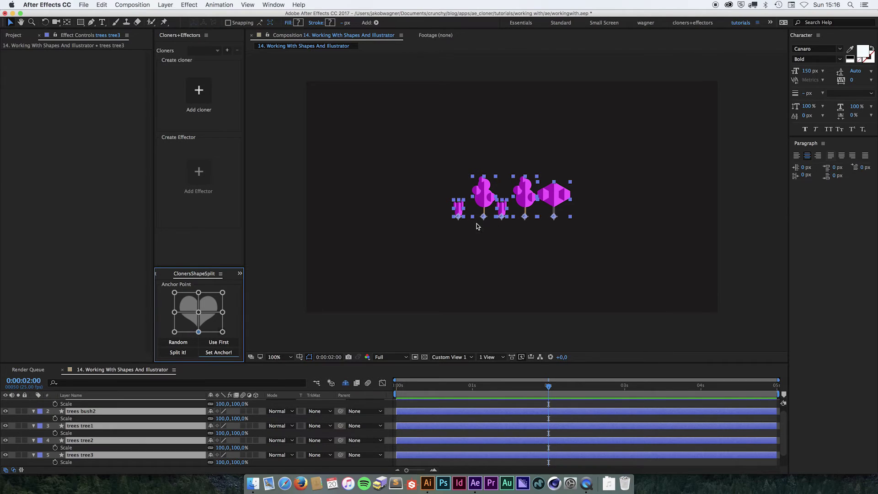
pyautogui.click(346, 268)
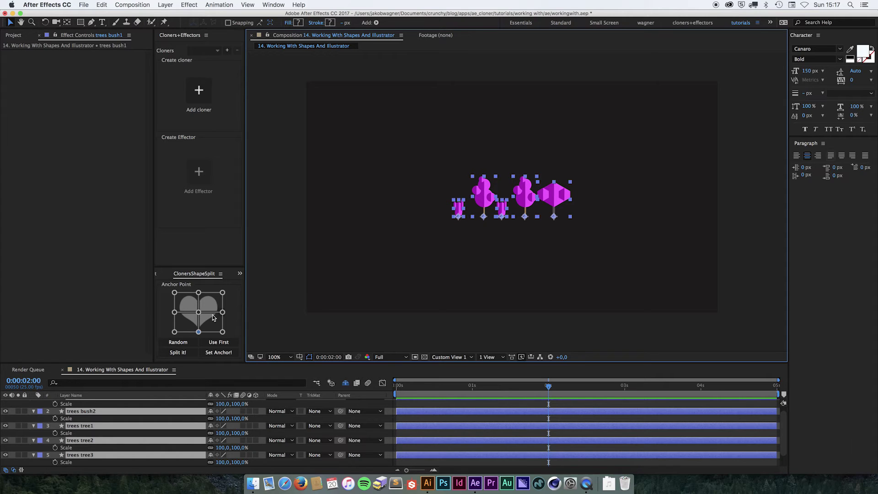
pyautogui.click(226, 344)
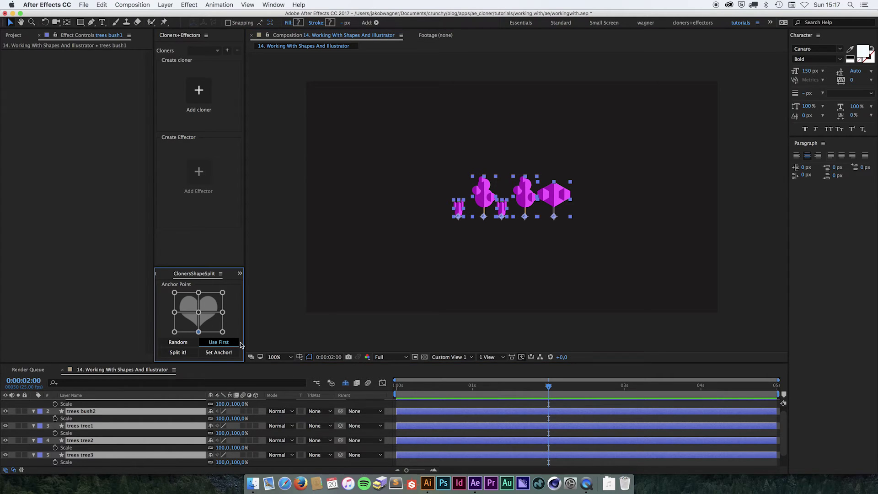
# - Select all five plants in the viewer and move their anchor points to the centre
pyautogui.click(447, 244)
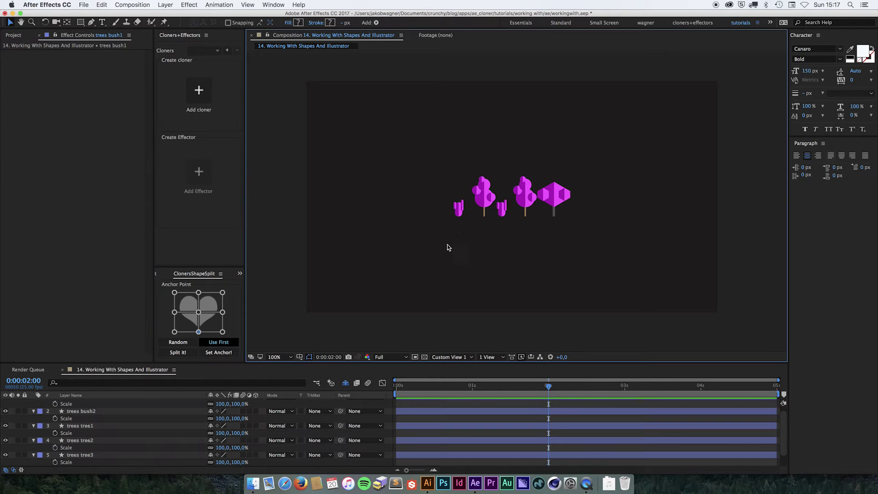
pyautogui.click(458, 208)
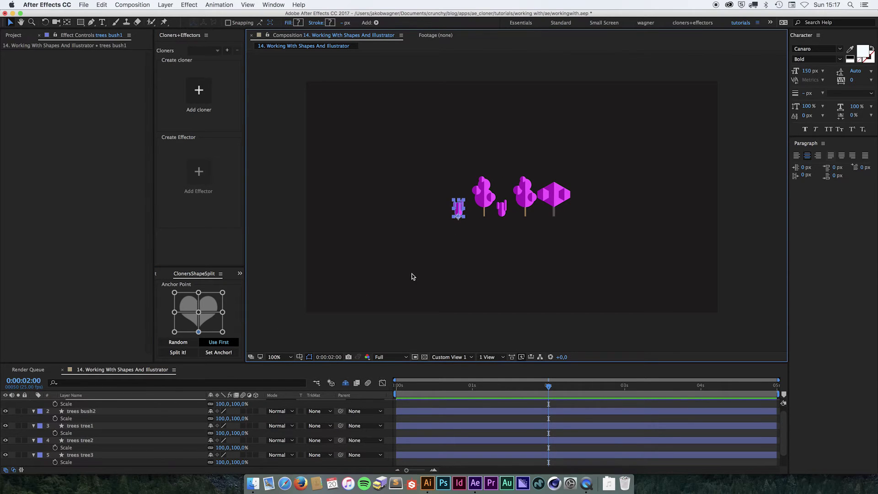
pyautogui.keyDown('shift'); pyautogui.click(484, 199); pyautogui.keyUp('shift')
pyautogui.keyDown('shift'); pyautogui.click(501, 208); pyautogui.keyUp('shift')
pyautogui.keyDown('shift'); pyautogui.click(521, 197); pyautogui.keyUp('shift')
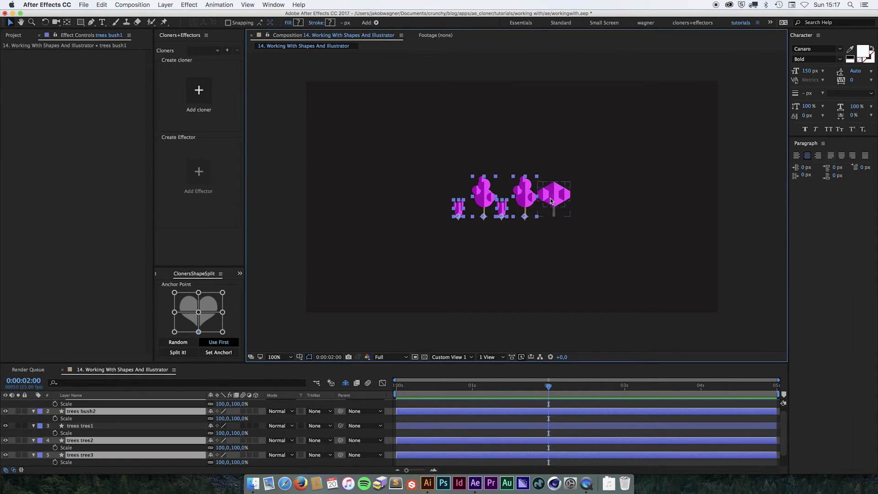
pyautogui.keyDown('shift'); pyautogui.click(556, 206); pyautogui.keyUp('shift')
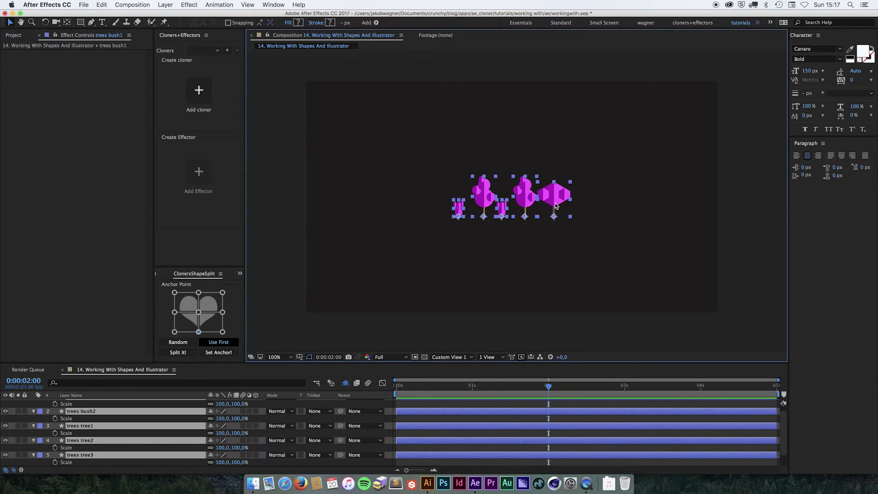
pyautogui.click(198, 313)
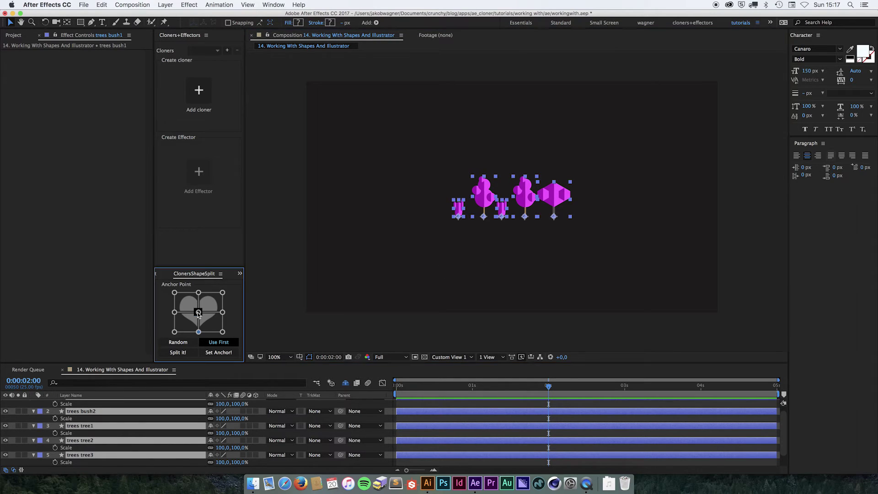
pyautogui.click(223, 352)
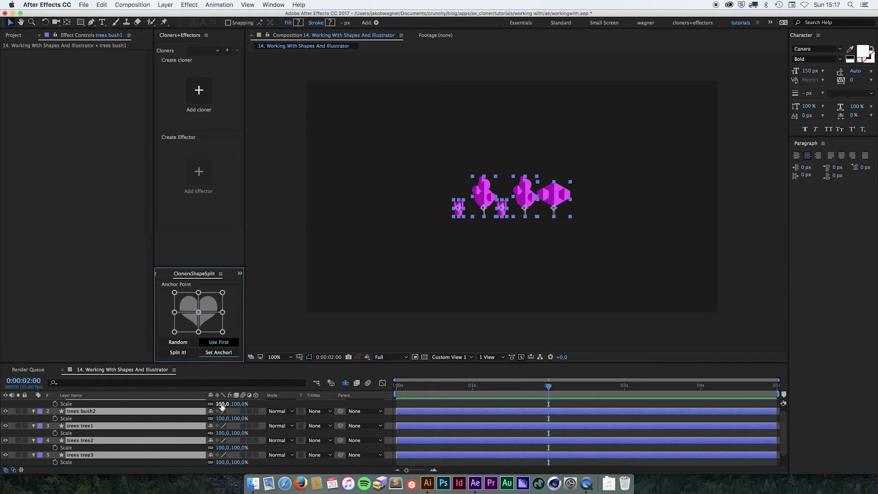
# - Test-scrub the trees' Scale, delete the five split layers, then show and select trees.ai
pyautogui.moveTo(223, 404)
pyautogui.mouseDown()
pyautogui.moveTo(183, 404)
pyautogui.moveTo(220, 403)
pyautogui.mouseUp()
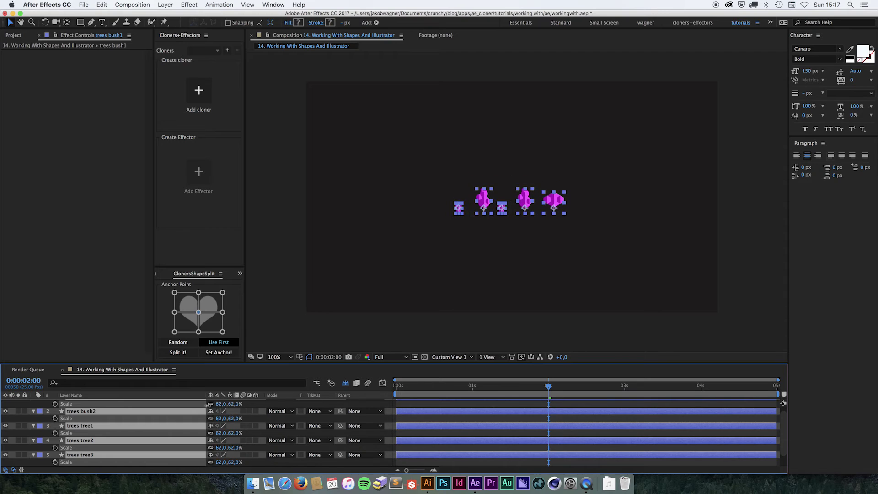
pyautogui.moveTo(209, 404)
pyautogui.mouseDown()
pyautogui.moveTo(194, 404)
pyautogui.moveTo(222, 404)
pyautogui.mouseUp()
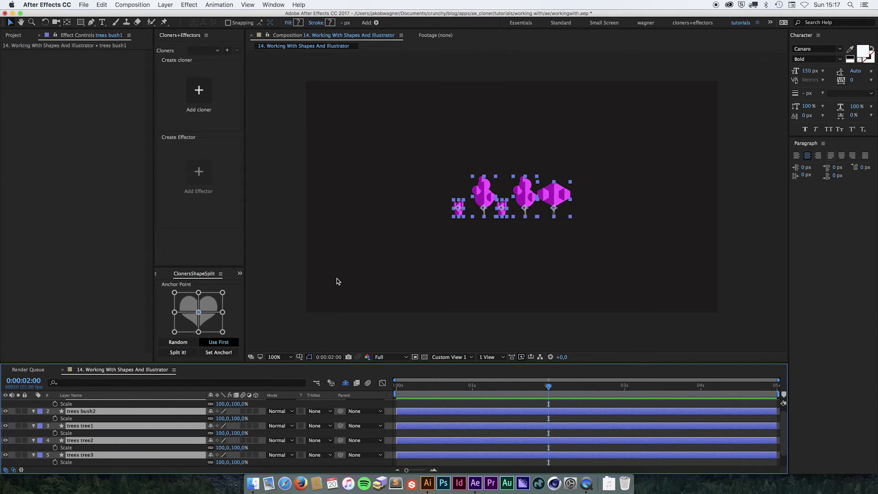
pyautogui.press('Delete')
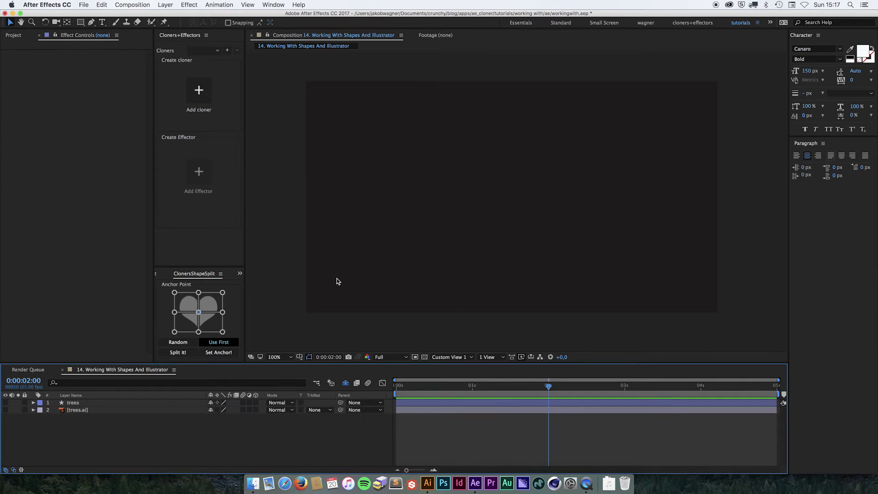
pyautogui.click(5, 410)
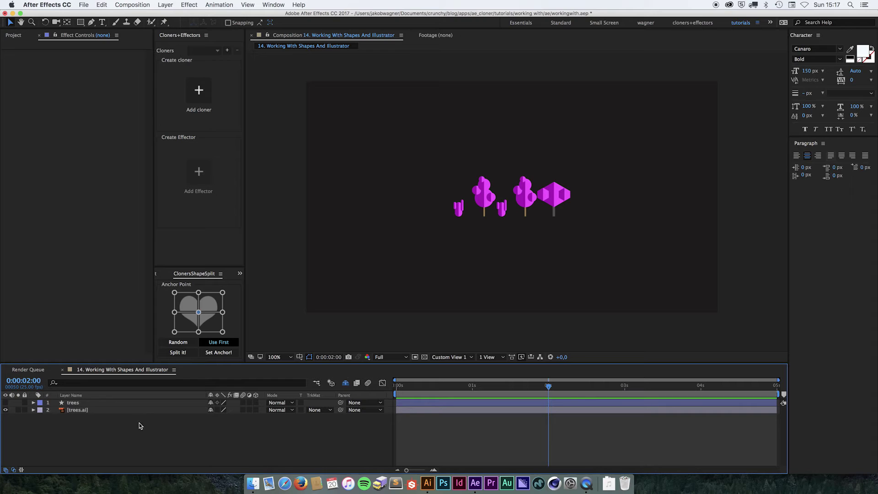
pyautogui.click(103, 410)
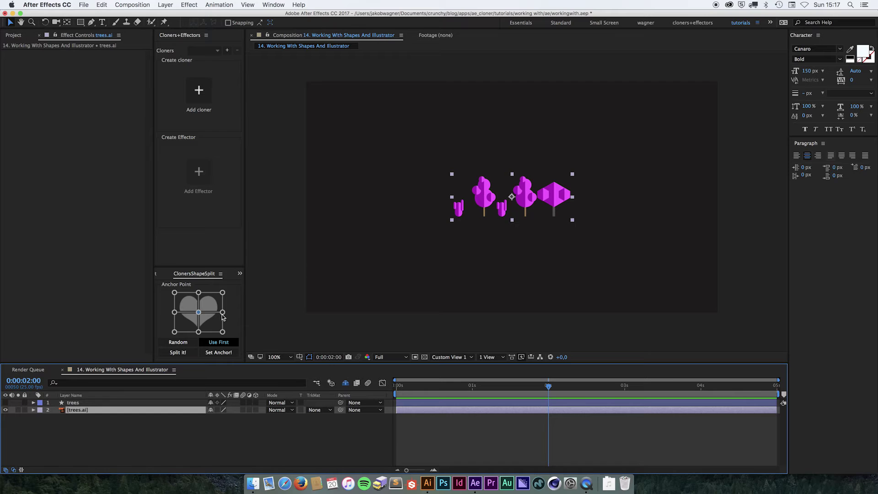
# - Split trees.ai into separate Group layers using the centre anchor position
pyautogui.click(213, 343)
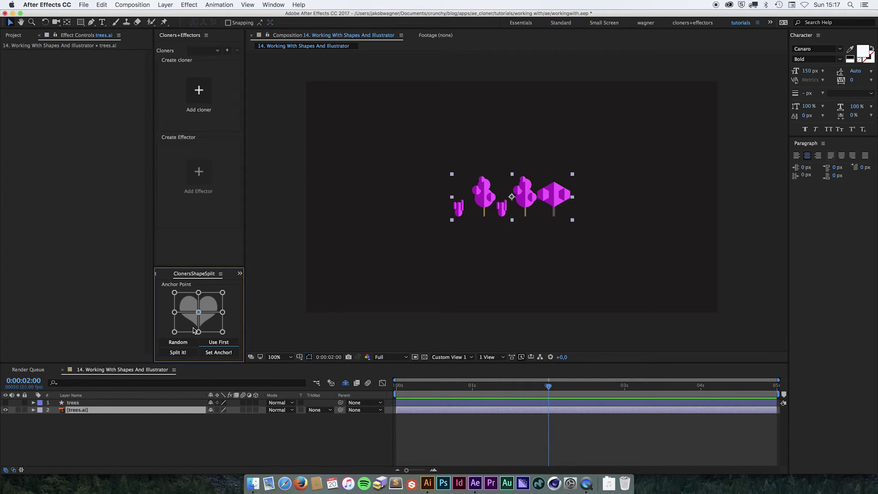
pyautogui.click(198, 312)
pyautogui.click(182, 353)
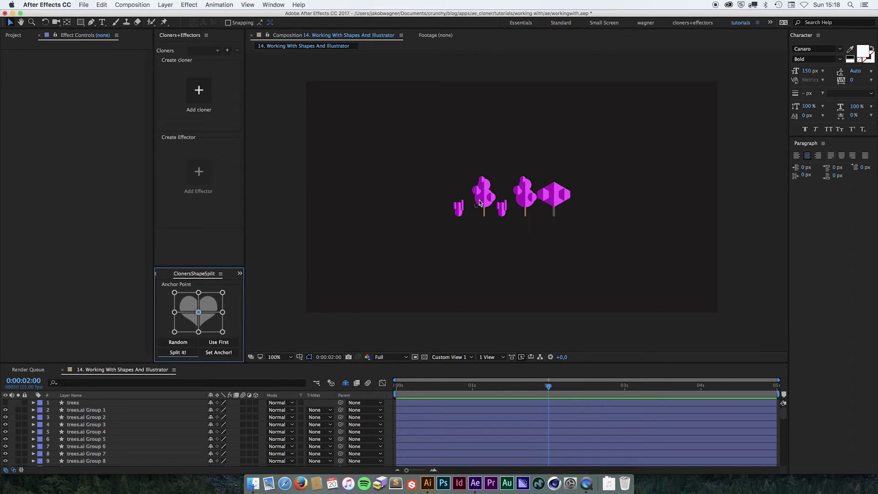
# - Click and marquee-select the resulting tree pieces in the composition viewer
pyautogui.click(502, 208)
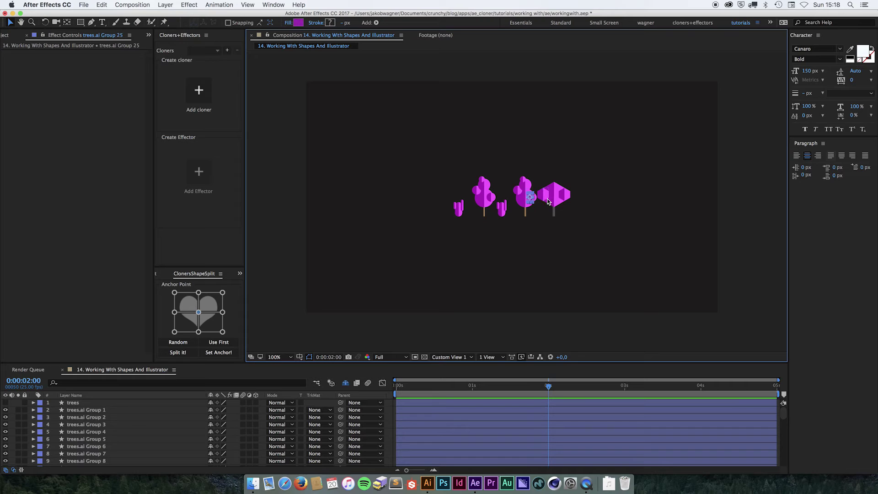
pyautogui.click(516, 190)
pyautogui.click(487, 186)
pyautogui.click(430, 240)
pyautogui.click(429, 241)
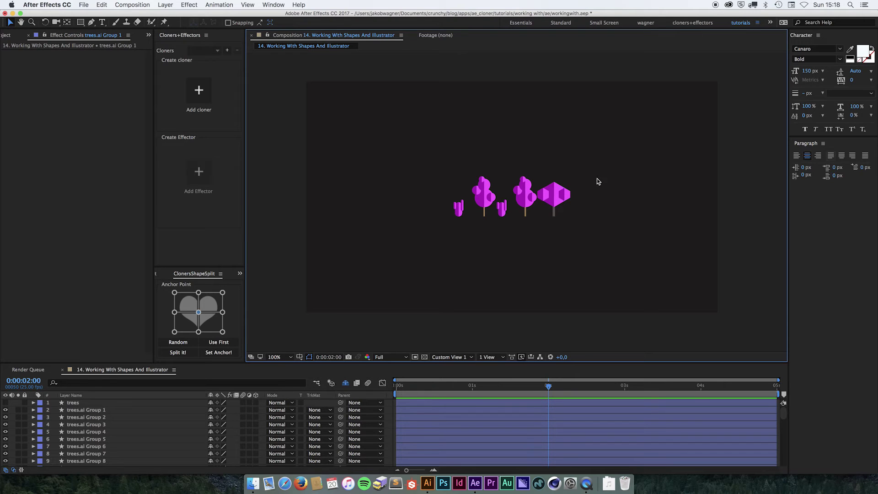
pyautogui.moveTo(593, 158); pyautogui.dragTo(414, 255)
pyautogui.click(421, 233)
pyautogui.moveTo(416, 243); pyautogui.dragTo(601, 163)
# - Undo the split and open the trees.ai layer's context menu
pyautogui.press('super+z')
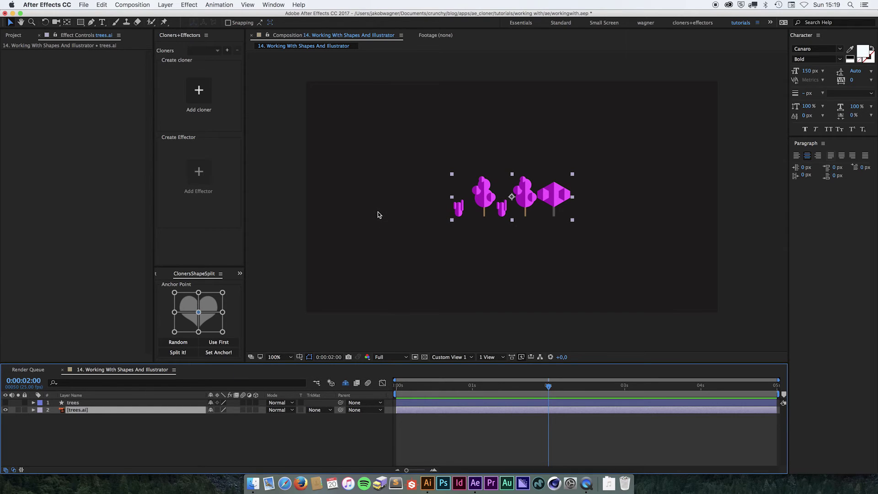
pyautogui.rightClick(90, 409)
# - In Illustrator, click each cactus and tree in trees.ai to confirm each is its own group
pyautogui.press('super+Tab')
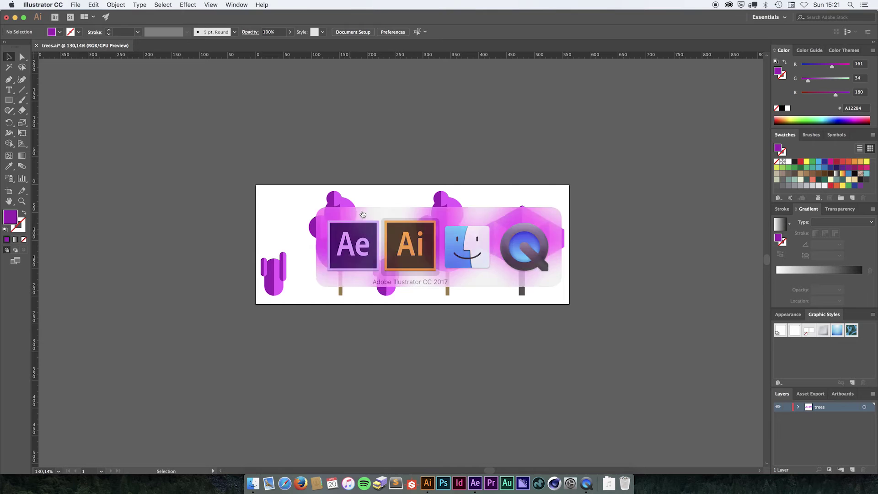
pyautogui.click(273, 275)
pyautogui.click(338, 256)
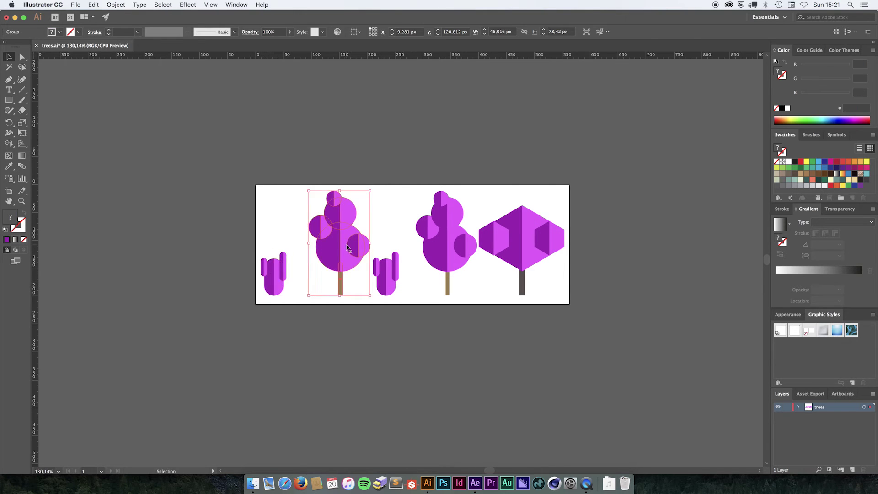
pyautogui.click(390, 274)
pyautogui.click(451, 254)
pyautogui.click(517, 251)
pyautogui.click(273, 274)
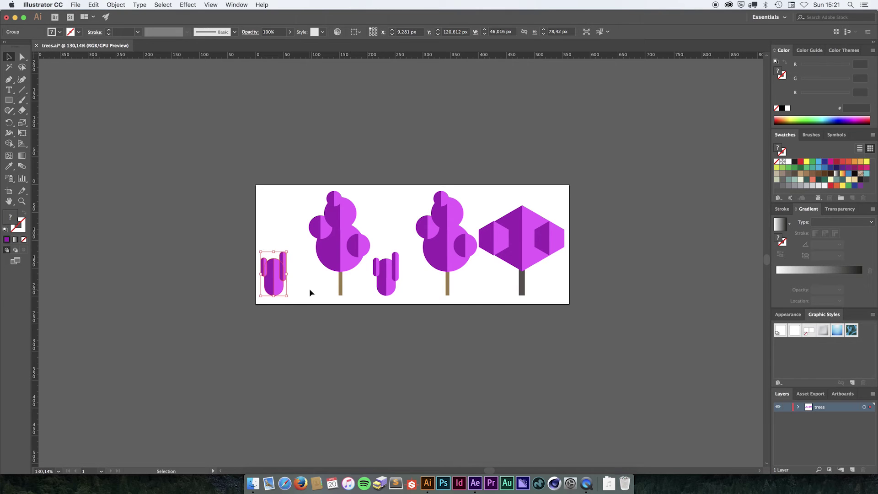
pyautogui.click(342, 243)
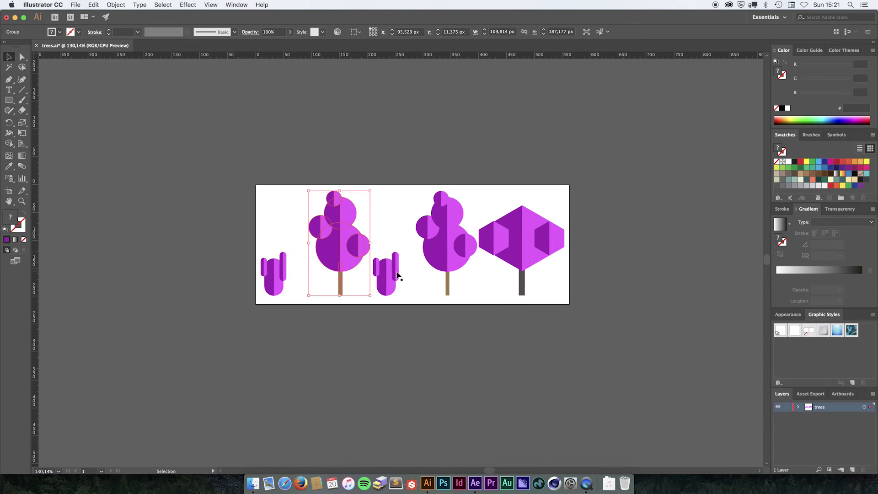
pyautogui.click(396, 274)
pyautogui.click(448, 251)
pyautogui.click(523, 254)
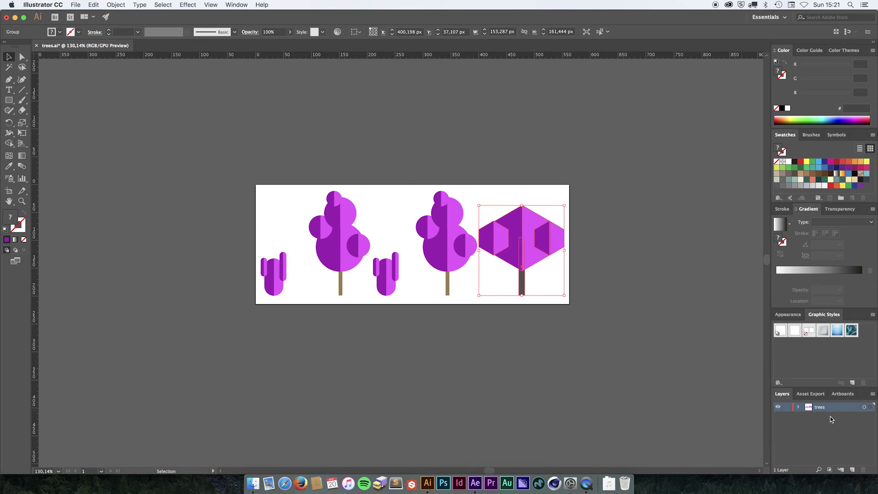
pyautogui.click(267, 297)
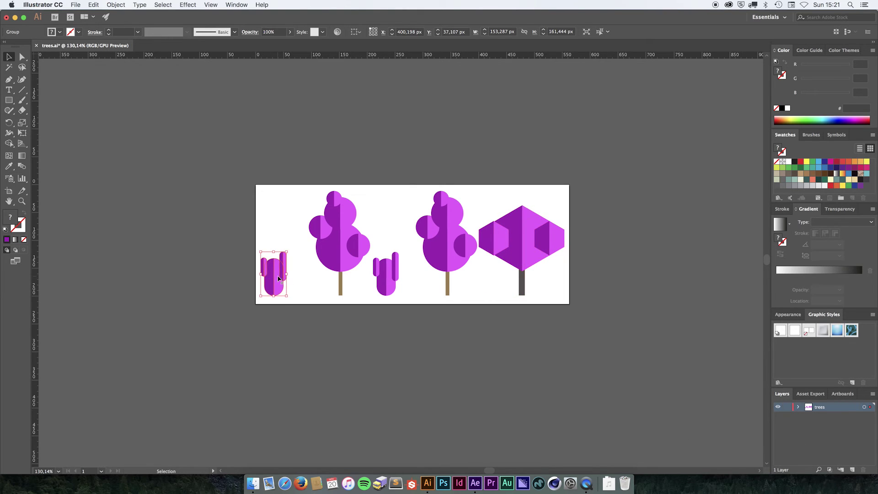
pyautogui.click(335, 241)
pyautogui.click(387, 275)
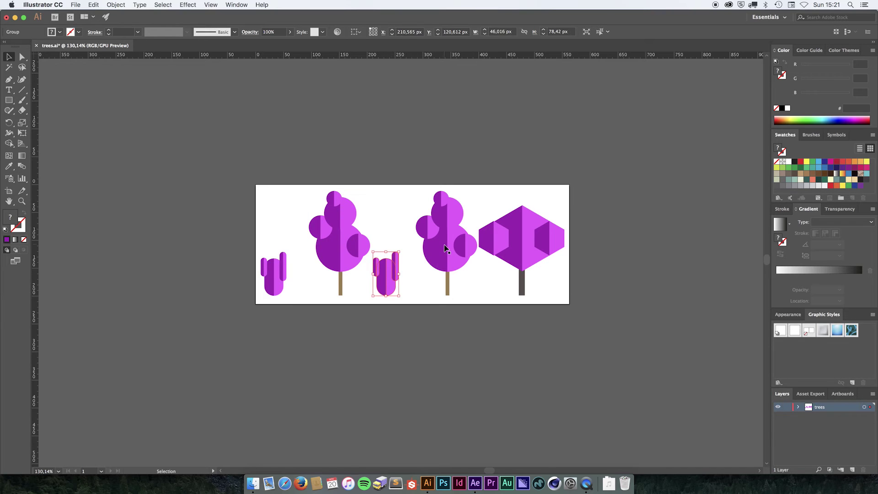
pyautogui.click(462, 256)
# - Select all the artwork and apply Release to Layers (Sequence)
pyautogui.press('super+a')
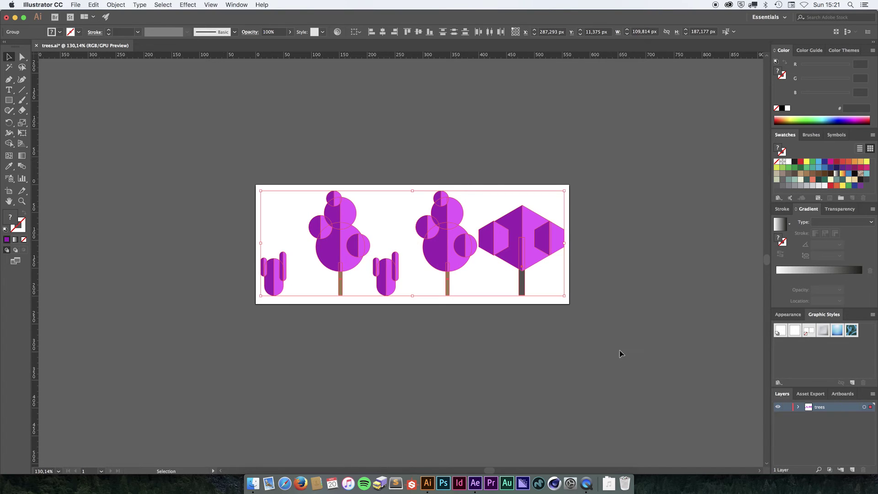
pyautogui.click(872, 394)
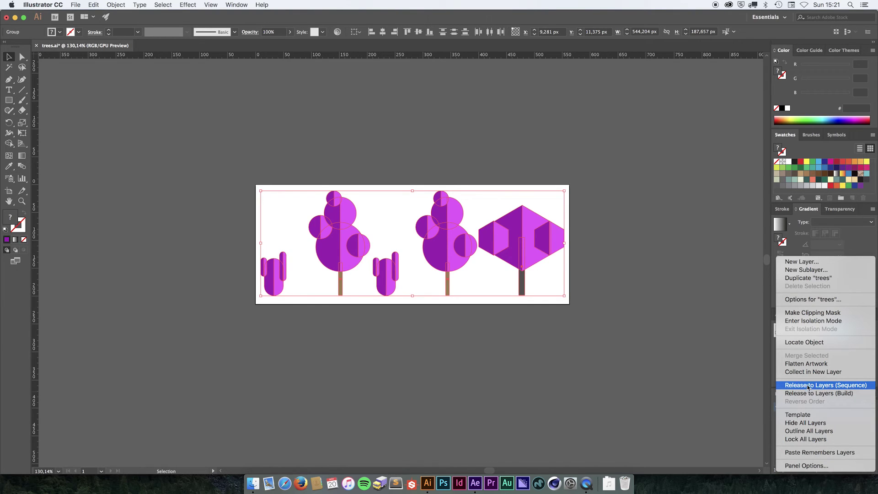
pyautogui.click(850, 385)
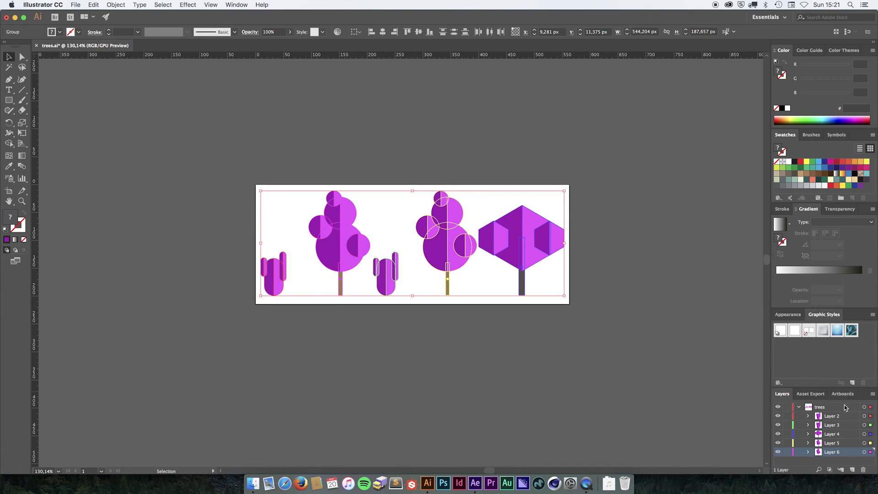
# - Move Layers 2–6 out to the top level and delete the empty trees layer
pyautogui.keyDown('shift'); pyautogui.click(843, 419); pyautogui.keyUp('shift')
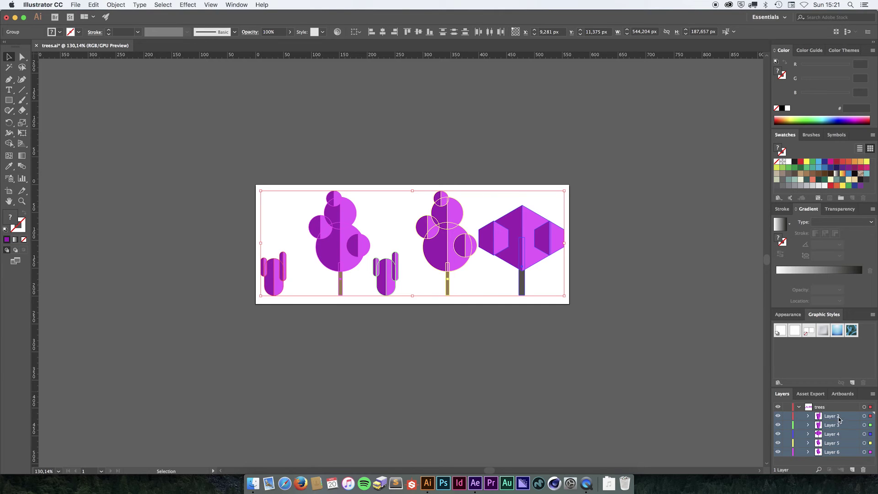
pyautogui.moveTo(841, 419); pyautogui.dragTo(840, 405)
pyautogui.click(831, 454)
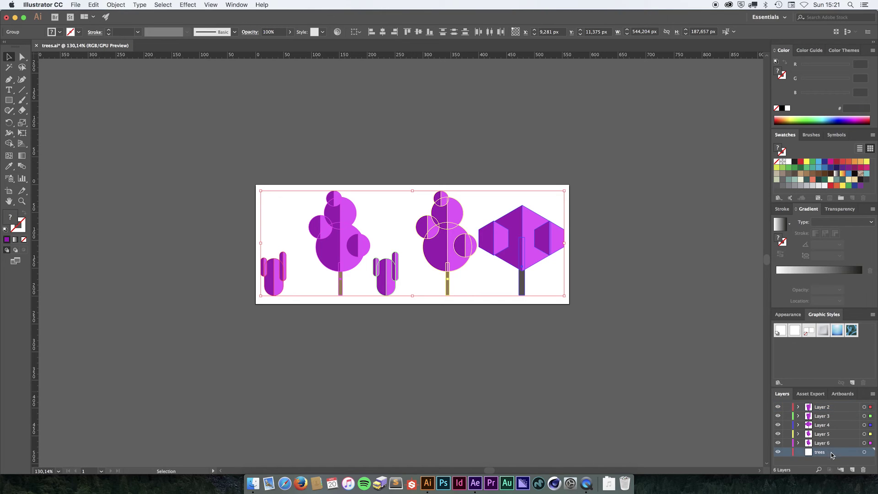
pyautogui.click(863, 469)
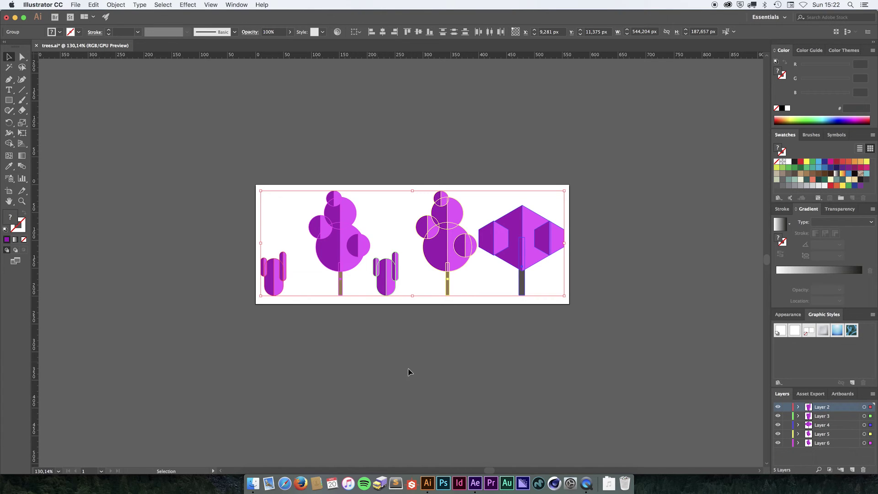
# - Click each of the five plants to check them, then deselect all
pyautogui.click(515, 383)
pyautogui.click(282, 274)
pyautogui.click(338, 247)
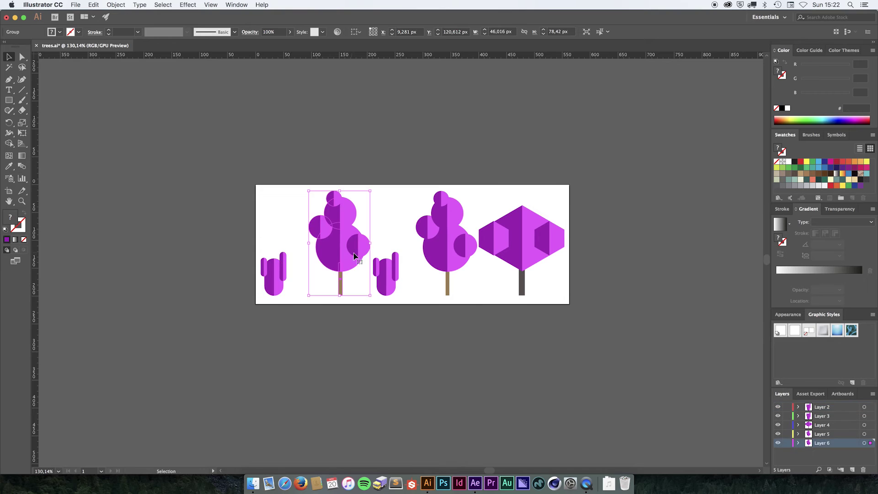
pyautogui.click(386, 275)
pyautogui.click(471, 249)
pyautogui.click(532, 259)
pyautogui.click(492, 343)
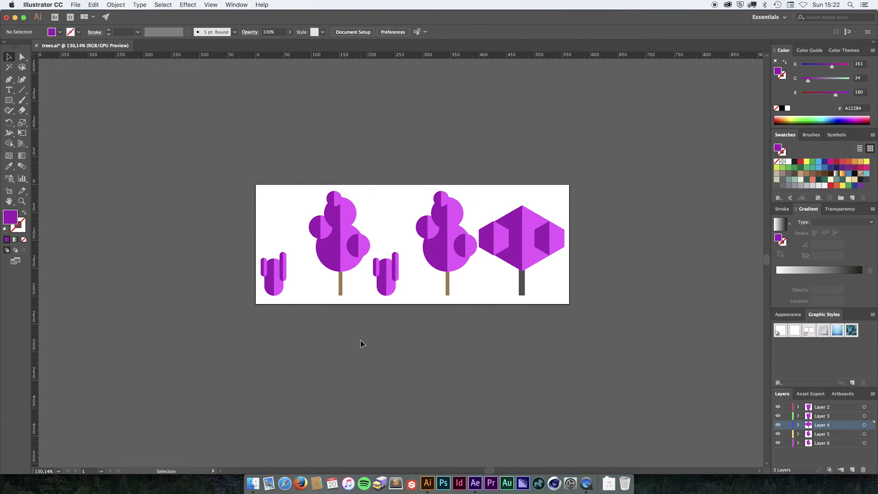
# - Save trees.ai in Illustrator and return to the After Effects composition
pyautogui.press('a')
pyautogui.press('super+s')
pyautogui.press('super+Tab')
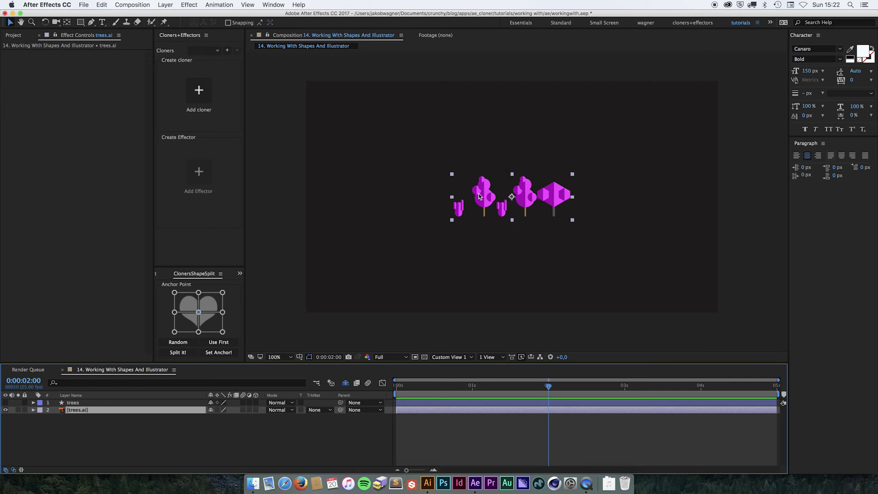
pyautogui.press('super+e')
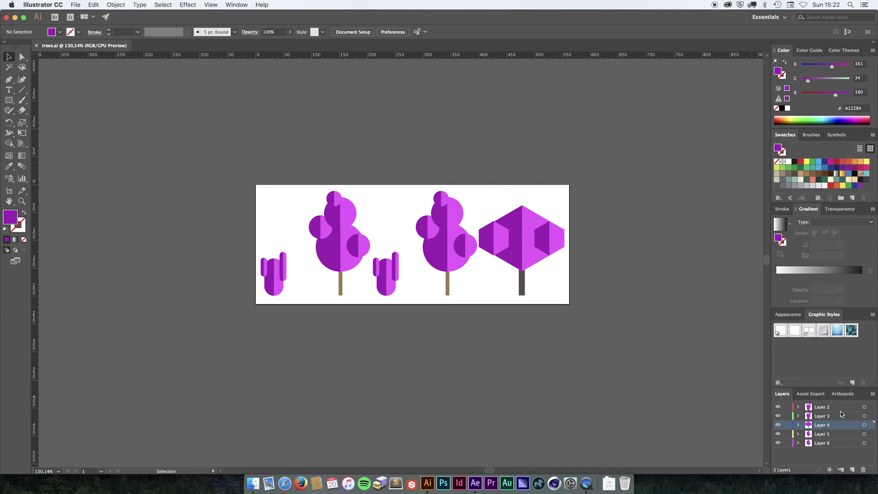
pyautogui.press('super+Tab')
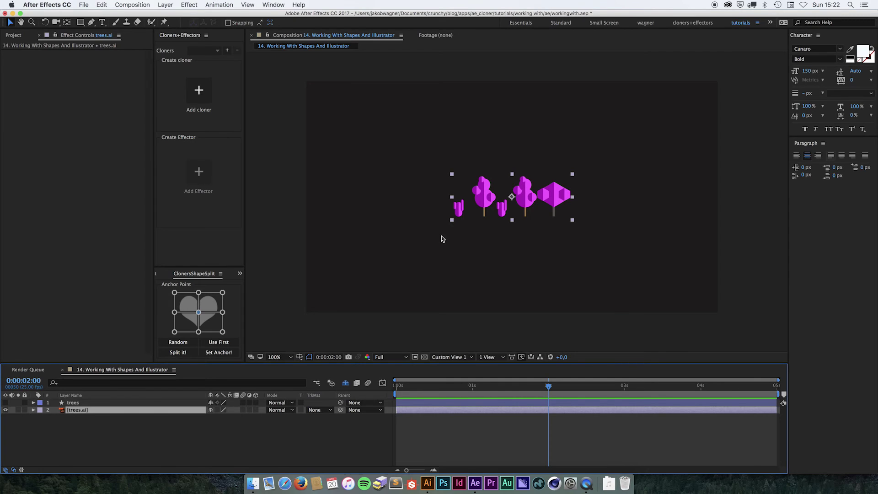
pyautogui.click(481, 195)
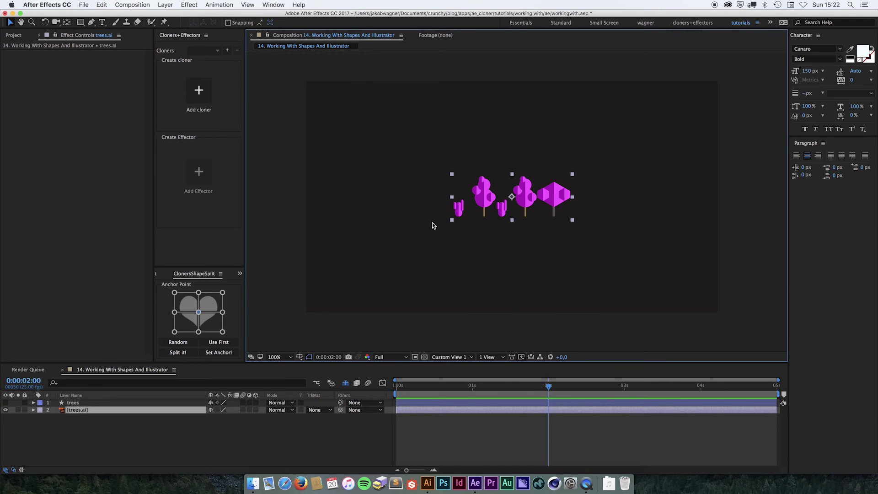
# - Convert trees.ai to a layered comp and open the new trees comp
pyautogui.rightClick(118, 410)
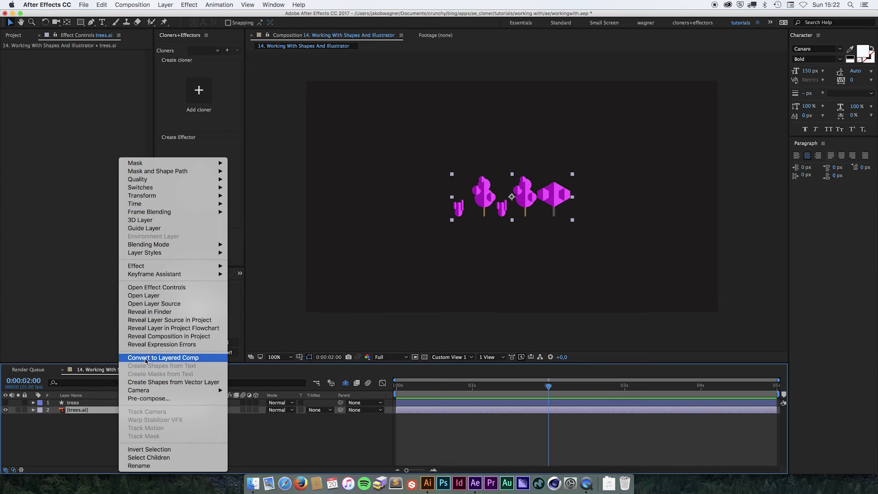
pyautogui.click(191, 359)
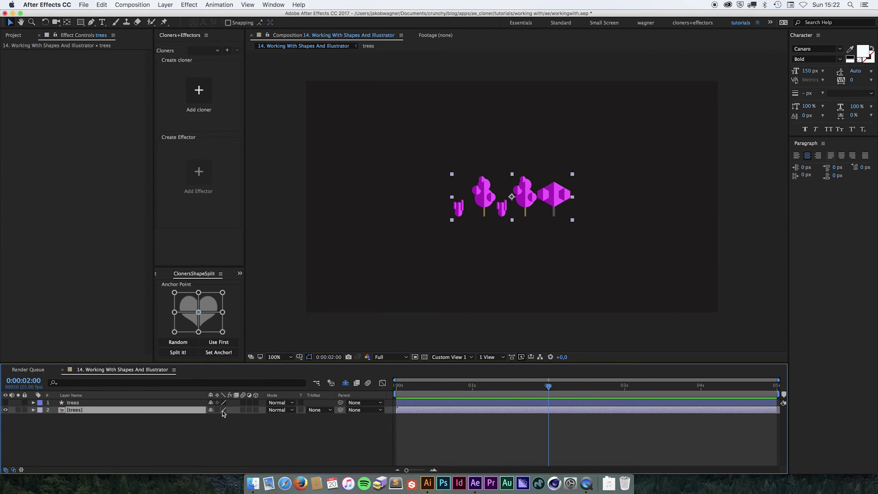
pyautogui.doubleClick(62, 410)
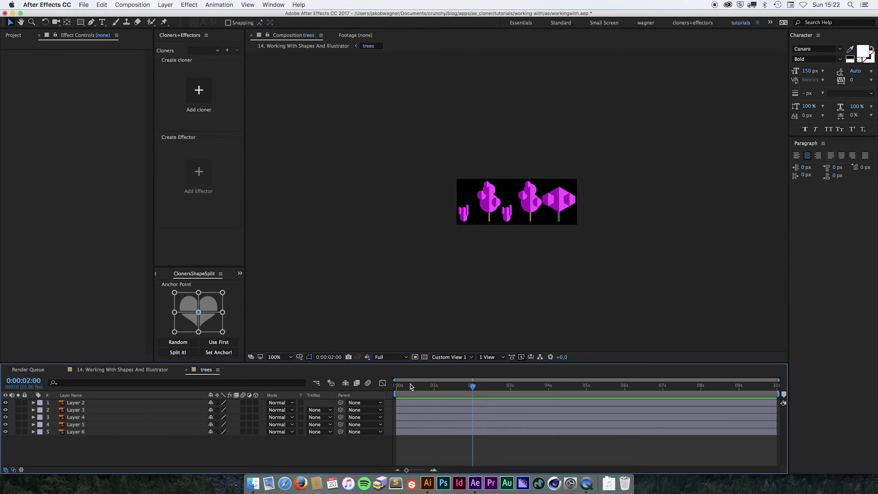
# - Inspect each plant layer in turn, Layer 2 through Layer 6
pyautogui.click(103, 404)
pyautogui.click(106, 409)
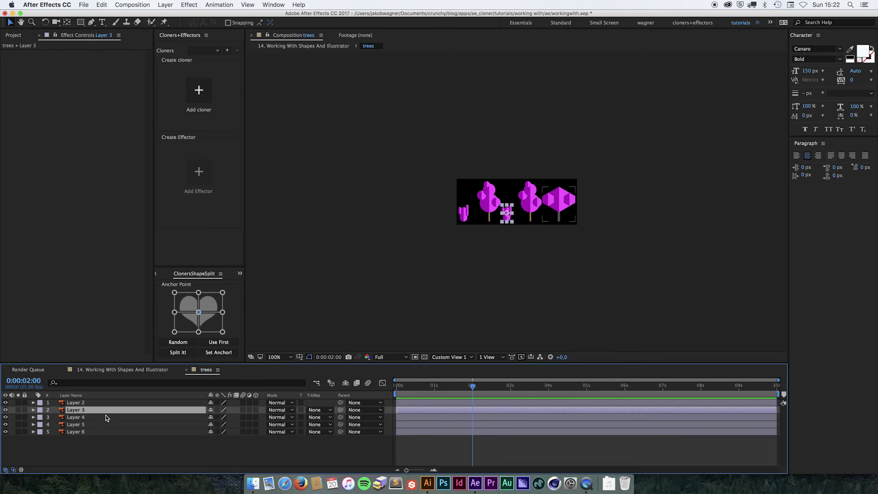
pyautogui.click(106, 416)
pyautogui.click(105, 425)
pyautogui.click(105, 429)
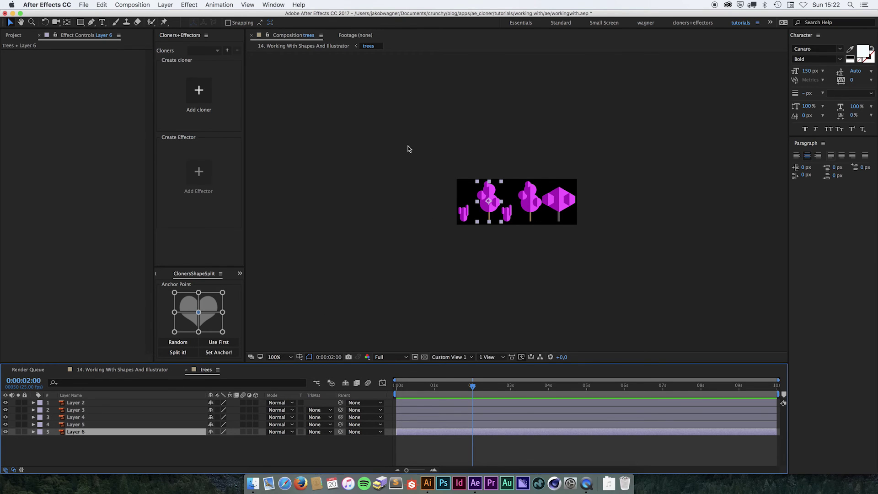
# - Split the five trees into Layers 2–6, align them over the originals, and hide [trees]
pyautogui.moveTo(407, 147); pyautogui.dragTo(629, 267)
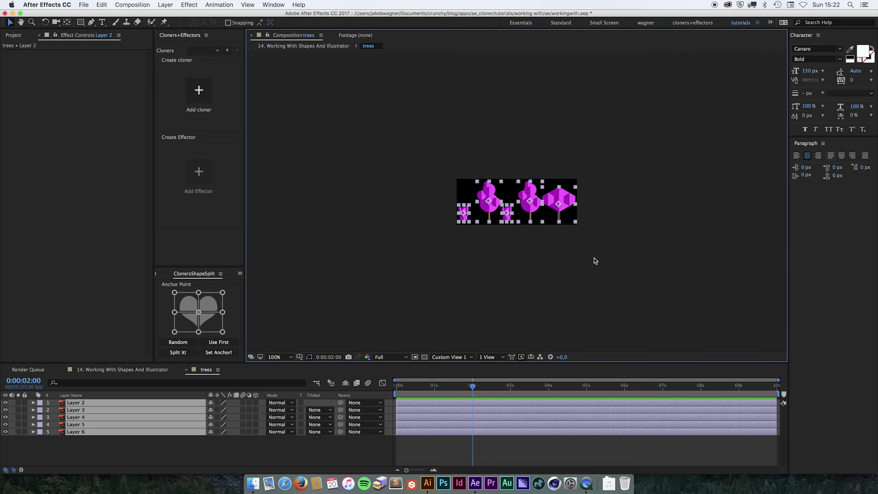
pyautogui.click(176, 352)
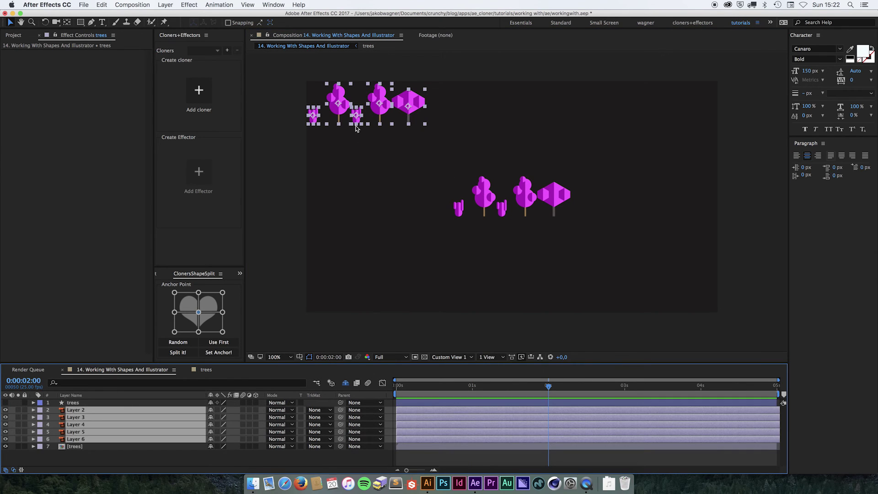
pyautogui.moveTo(338, 97); pyautogui.dragTo(485, 190)
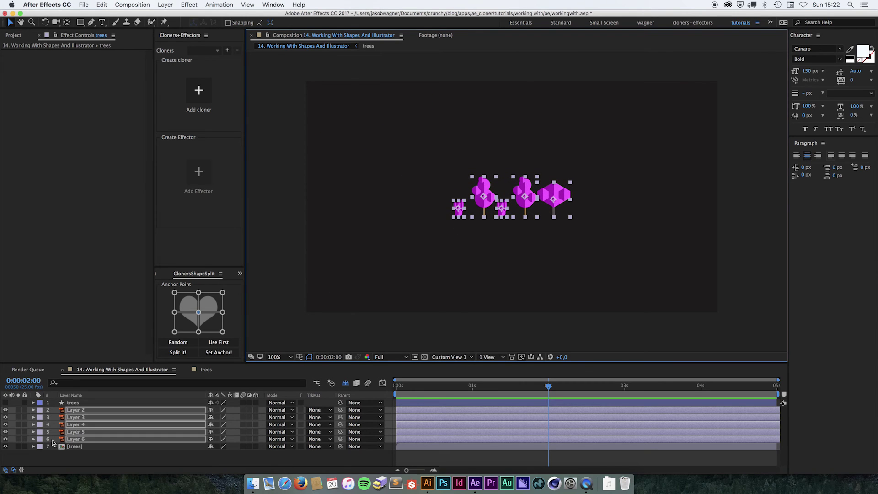
pyautogui.click(6, 446)
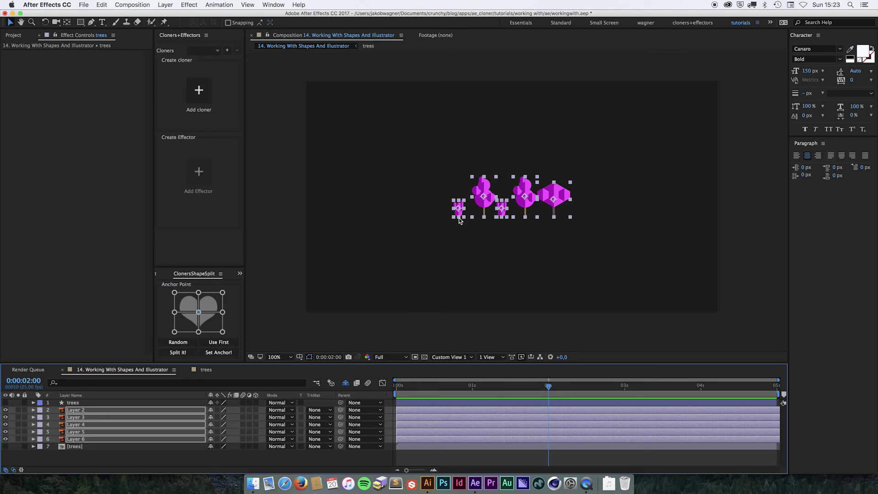
# - Move the tree anchors to bottom-centre, build a Cluster cloner1 from them, and hide its gizmo
pyautogui.click(198, 331)
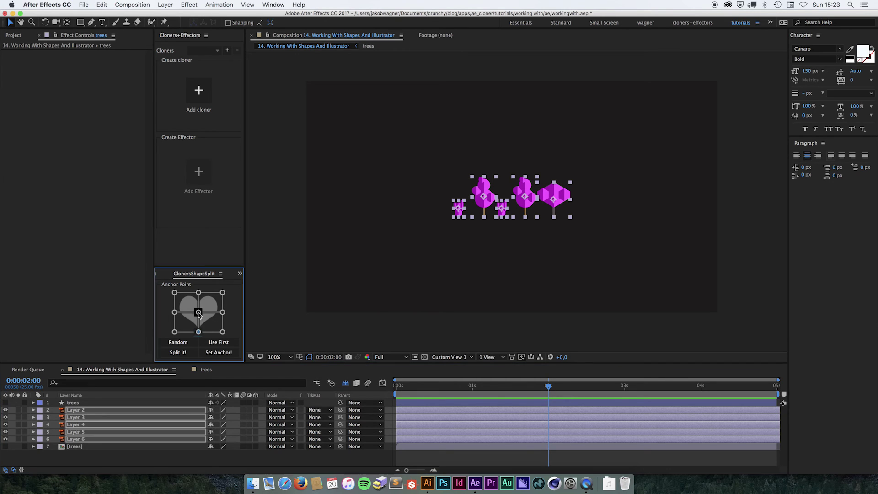
pyautogui.click(222, 354)
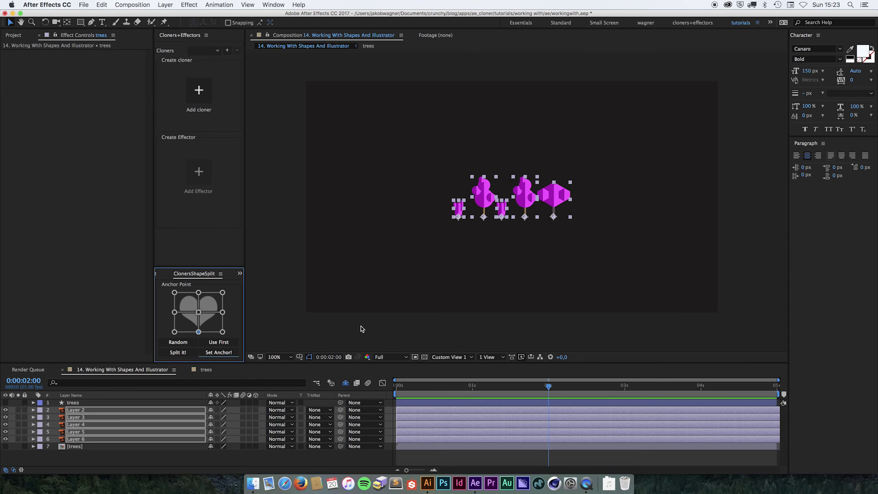
pyautogui.click(198, 90)
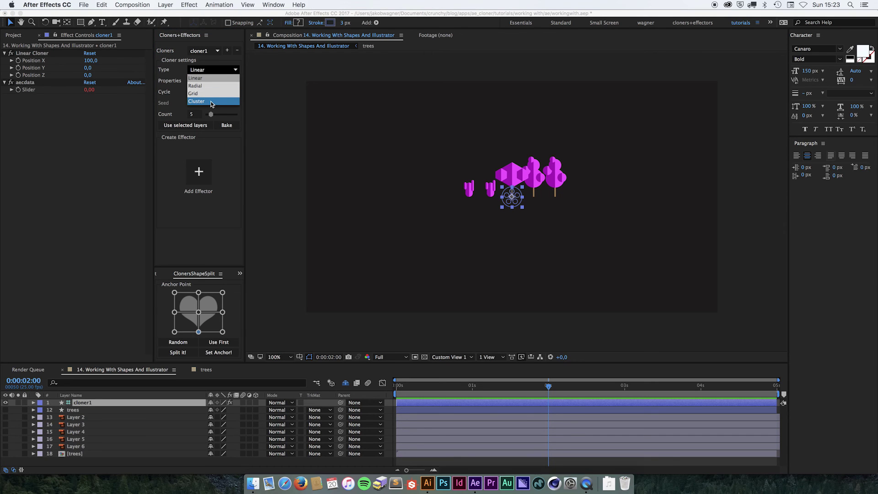
pyautogui.click(212, 102)
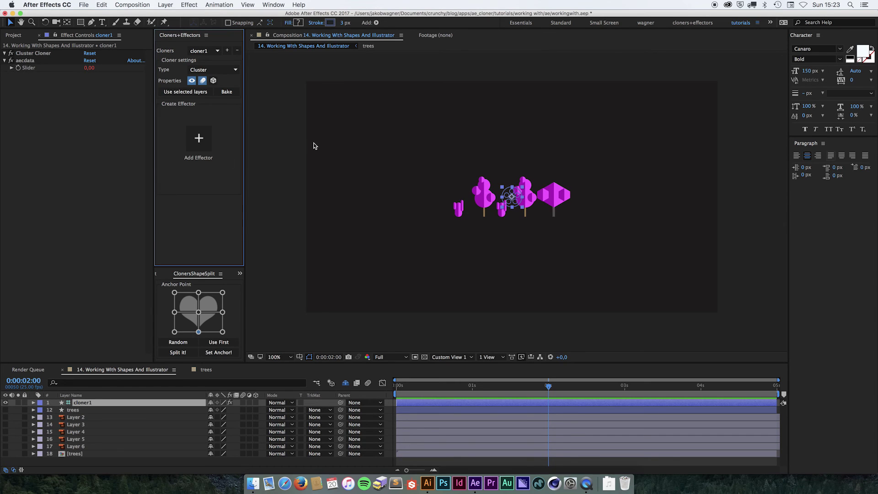
pyautogui.click(6, 403)
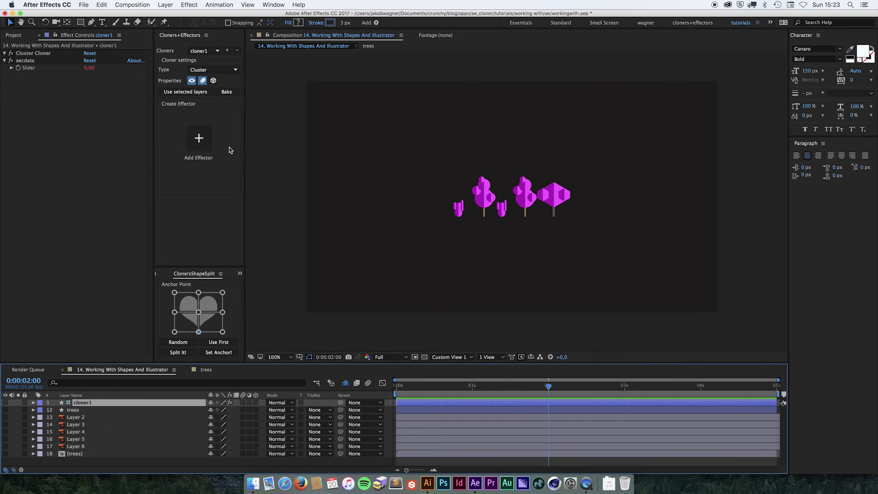
# - Add a plain effector with a Linear falloff and Quadratic curve
pyautogui.click(203, 145)
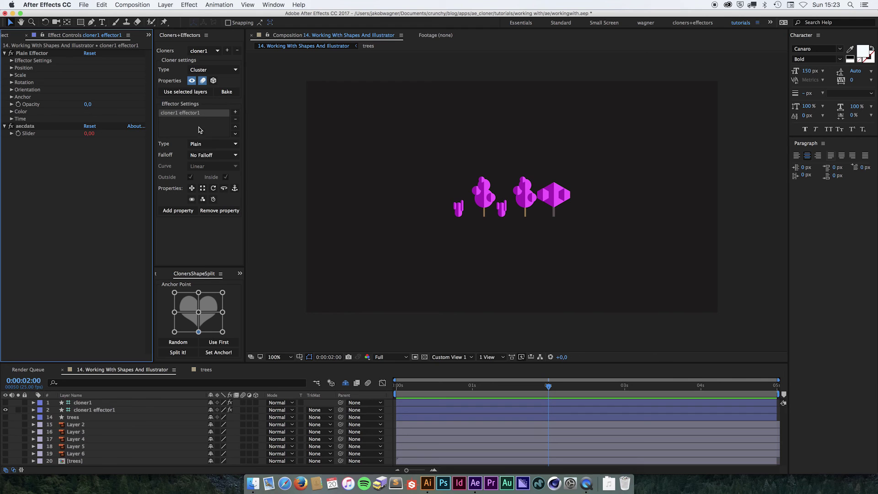
pyautogui.click(210, 155)
pyautogui.click(209, 174)
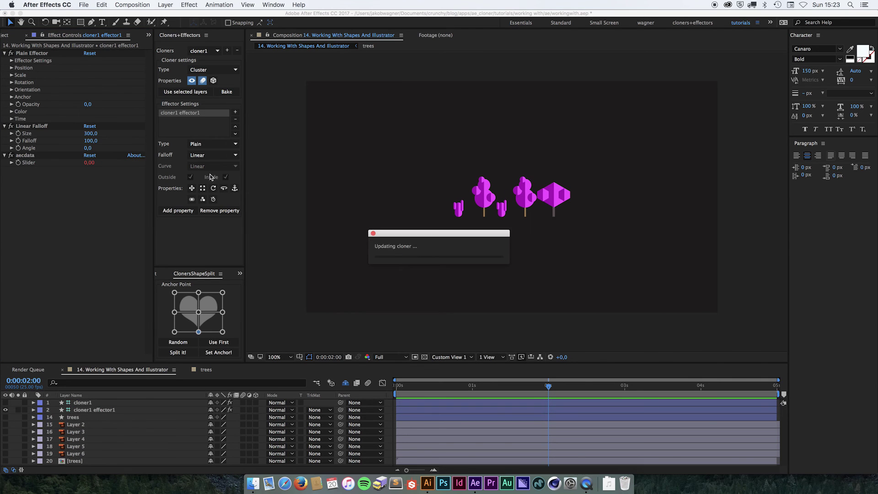
pyautogui.click(211, 166)
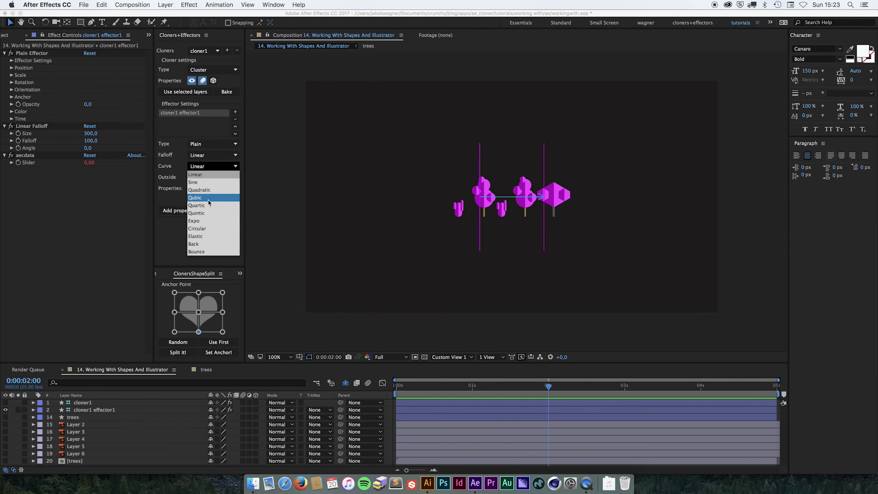
pyautogui.click(210, 190)
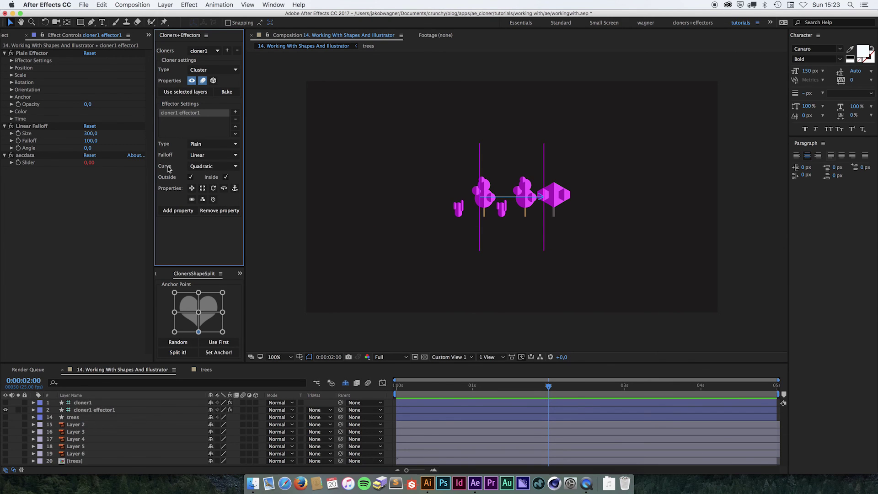
# - Enable the effector's Scale property and set Scale X and Y to -100
pyautogui.click(203, 191)
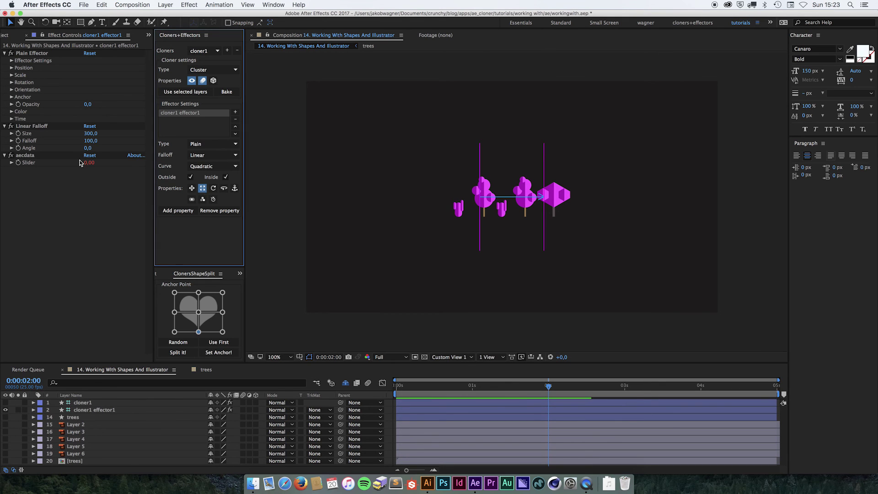
pyautogui.click(11, 75)
pyautogui.click(88, 83)
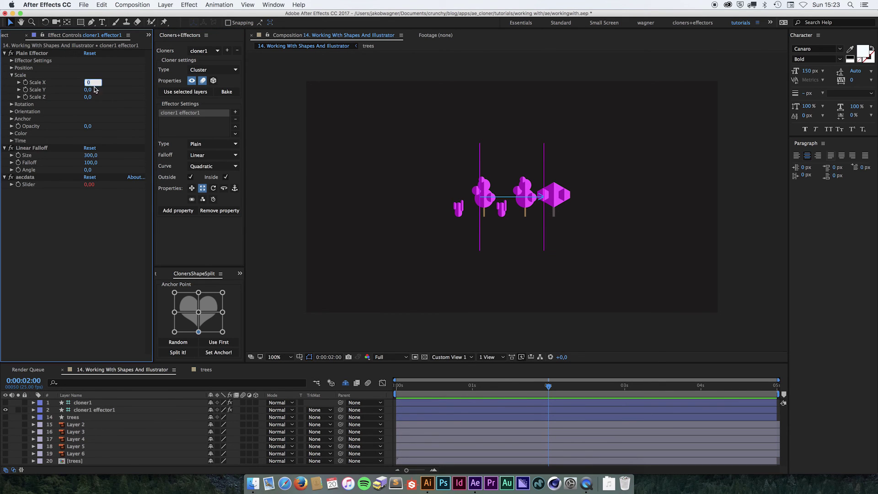
pyautogui.write('-100')
pyautogui.press('Tab')
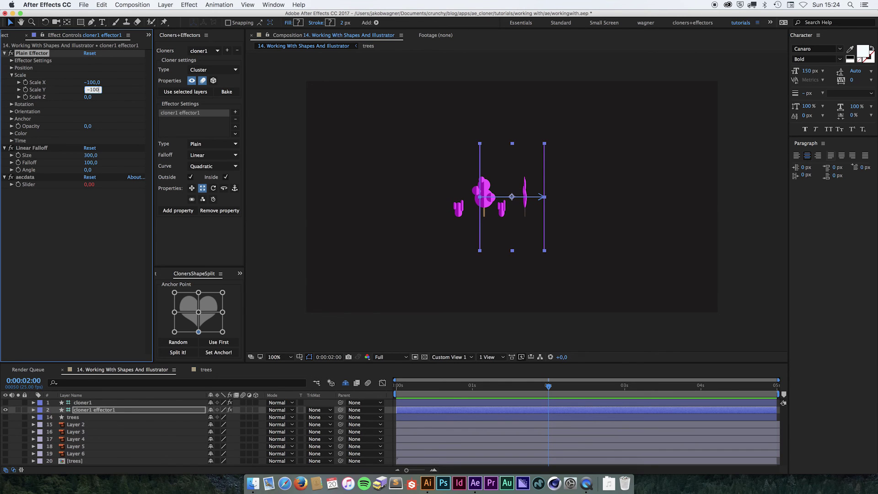
pyautogui.press('Return')
# - Give the effector an Elastic curve, outside-only, falloff size 884, positioned beside the trees
pyautogui.moveTo(519, 229); pyautogui.dragTo(622, 223)
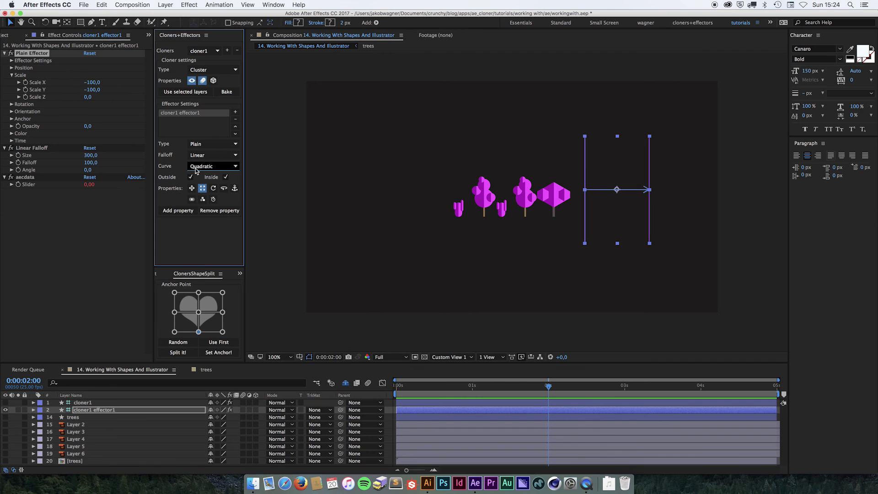
pyautogui.click(214, 166)
pyautogui.click(210, 237)
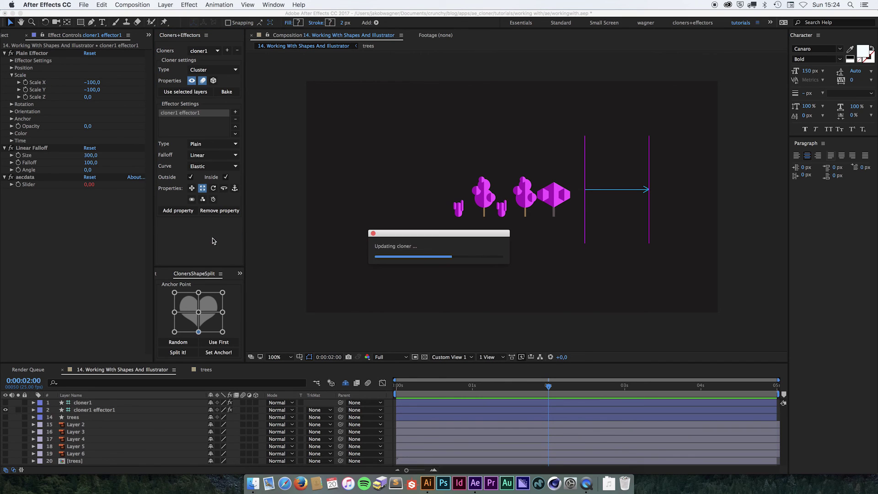
pyautogui.click(226, 177)
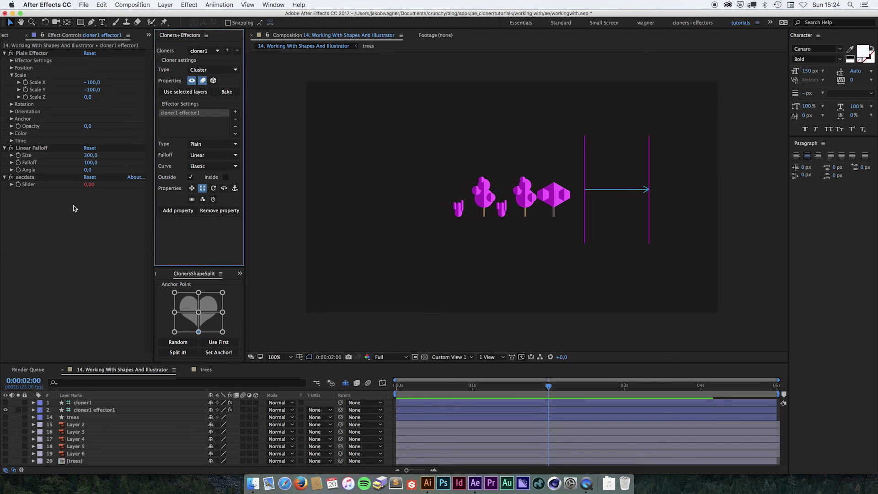
pyautogui.moveTo(90, 155); pyautogui.dragTo(361, 110)
pyautogui.moveTo(655, 213); pyautogui.dragTo(742, 221)
pyautogui.click(488, 273)
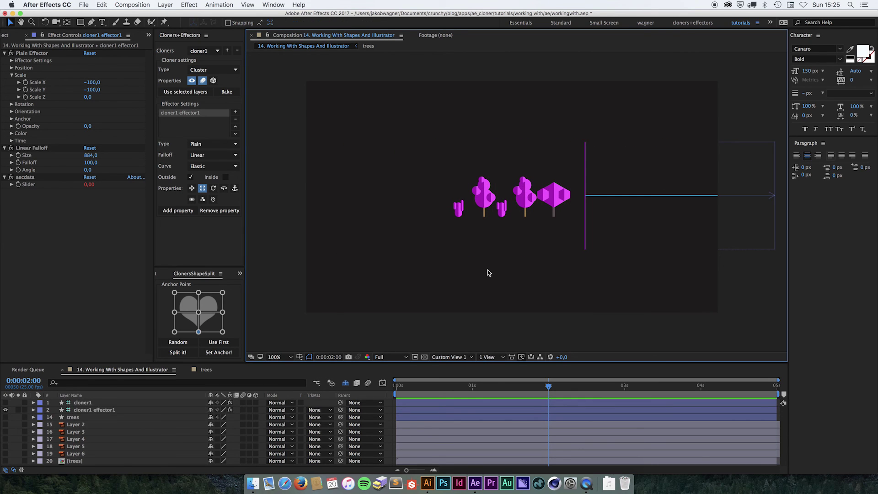